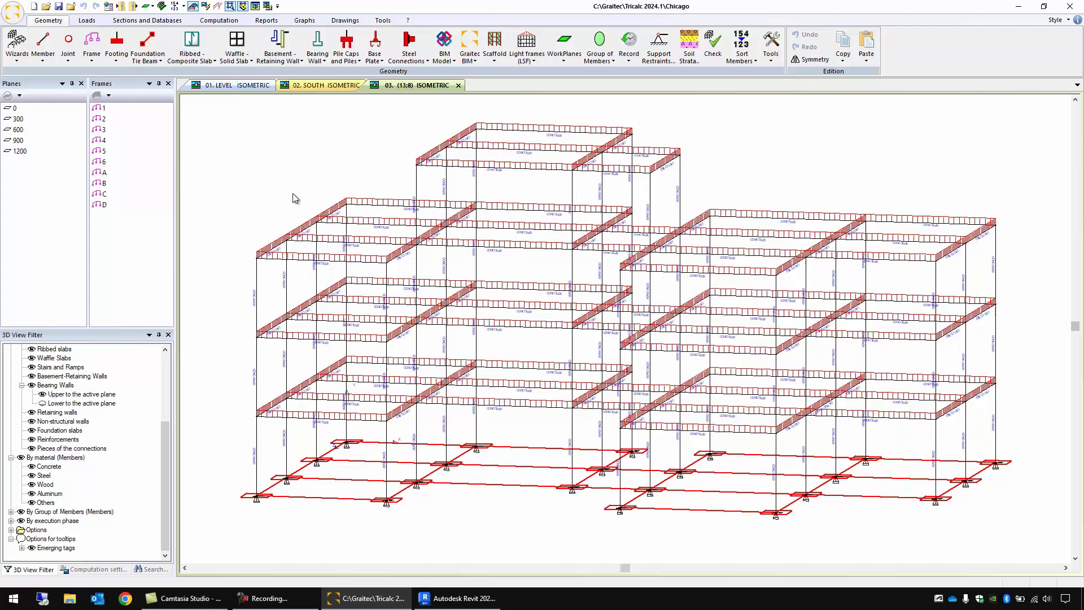
- Run automatic computation of forces, rebar, foundations and drawings, and dismiss the completion notice
{"action": "key", "text": "F10"}
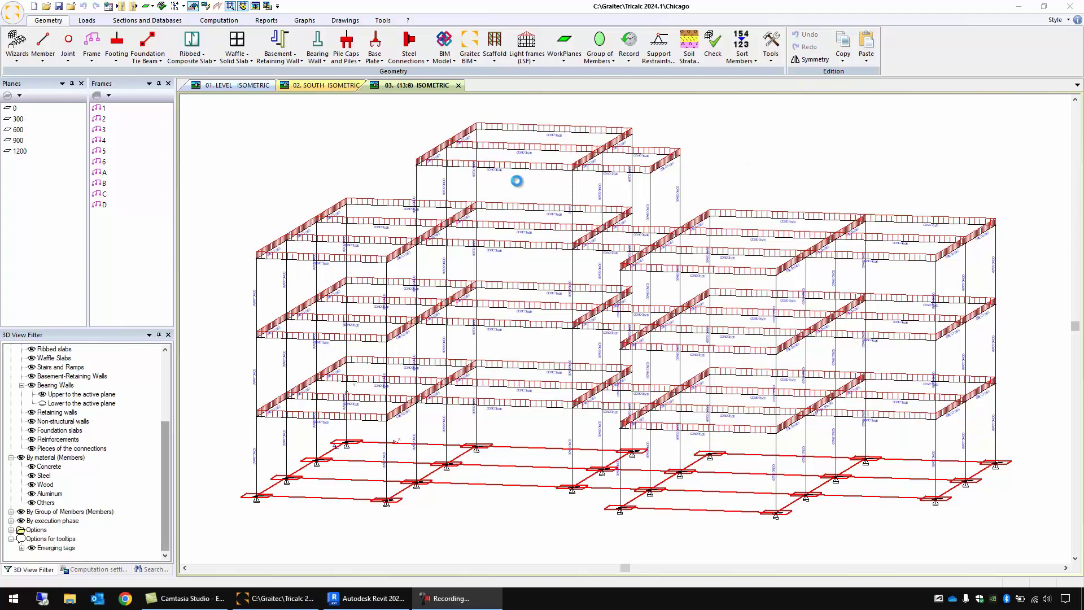
{"action": "scroll", "coordinate": [516, 181], "scroll_direction": "up", "scroll_amount": 5}
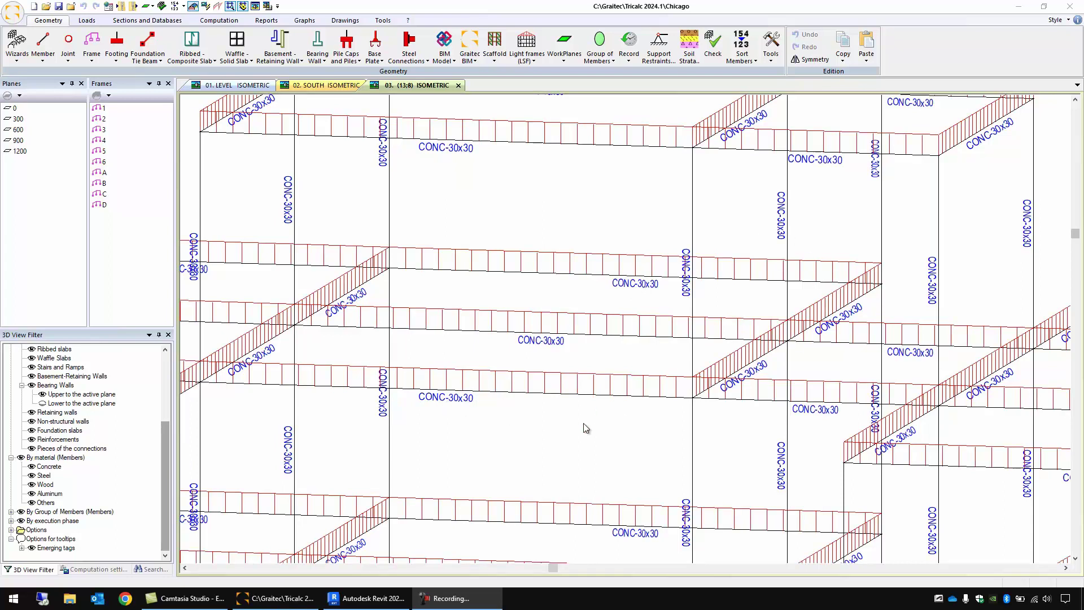
{"action": "left_click", "coordinate": [544, 222]}
{"action": "left_click", "coordinate": [219, 20]}
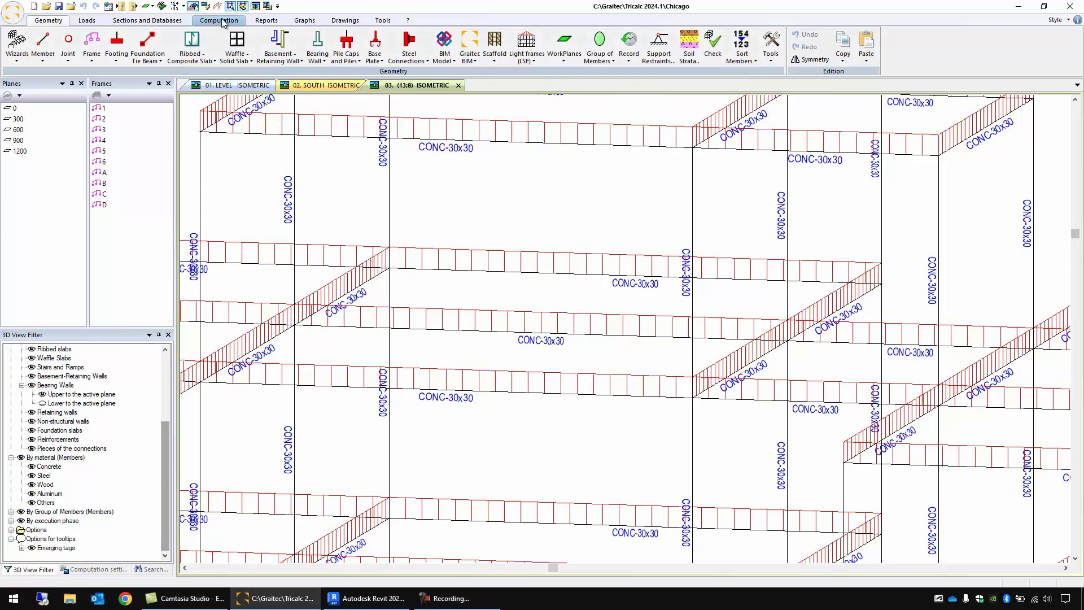
{"action": "left_click", "coordinate": [25, 52]}
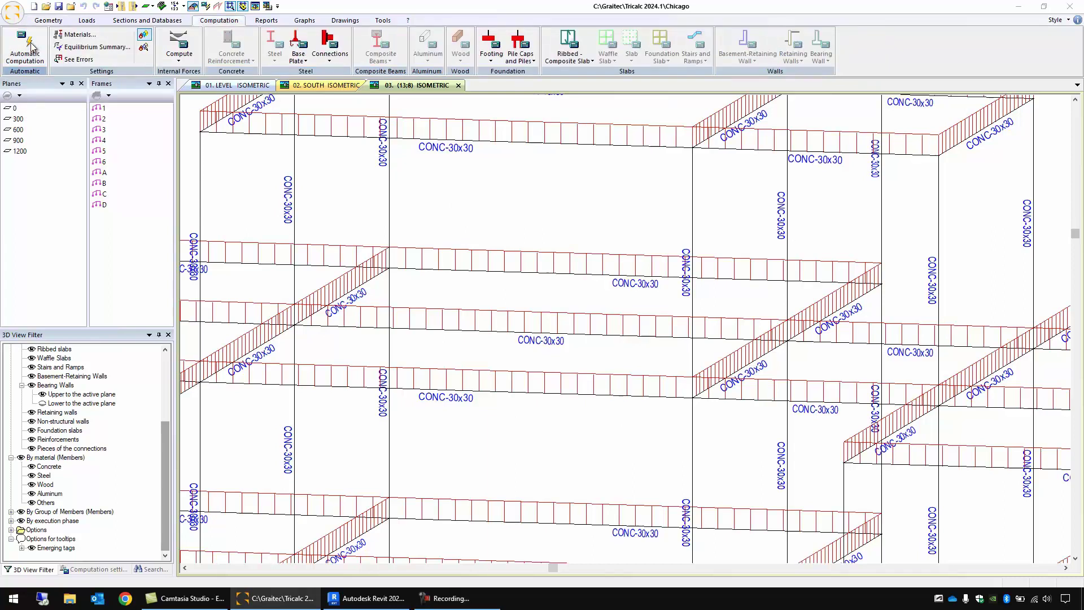
{"action": "left_click", "coordinate": [505, 422]}
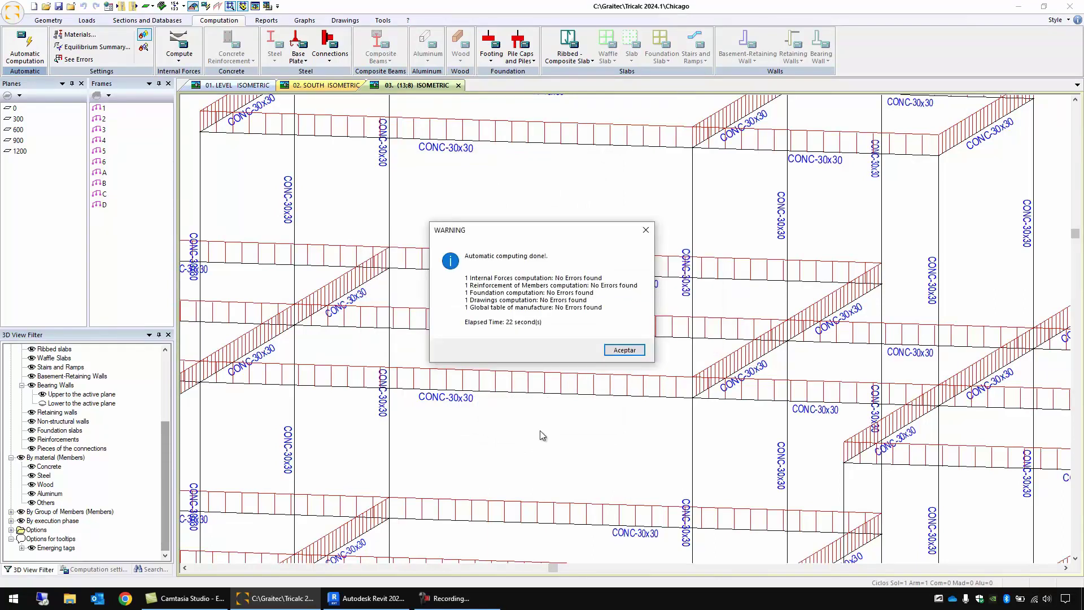
{"action": "left_click", "coordinate": [631, 352]}
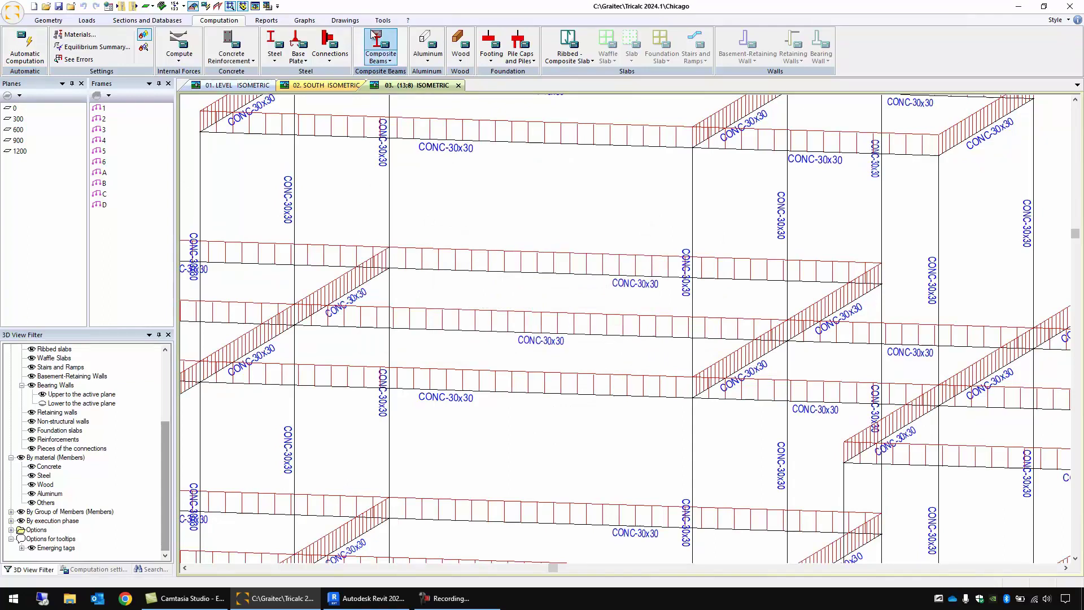
- Switch the view to a rendered 3D model of the frame
{"action": "left_click", "coordinate": [382, 21]}
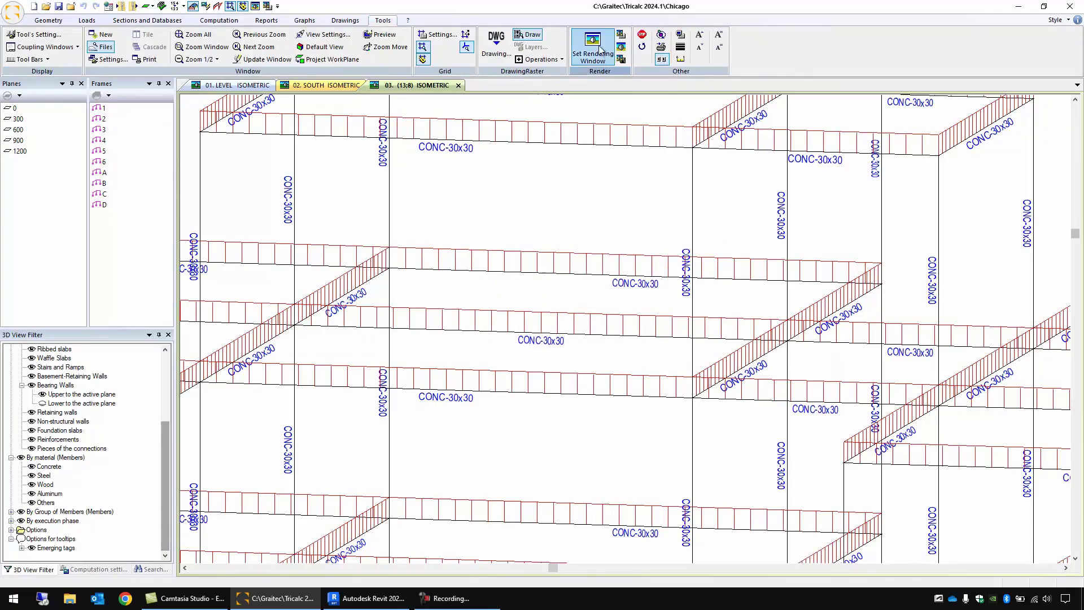
{"action": "left_click", "coordinate": [599, 66]}
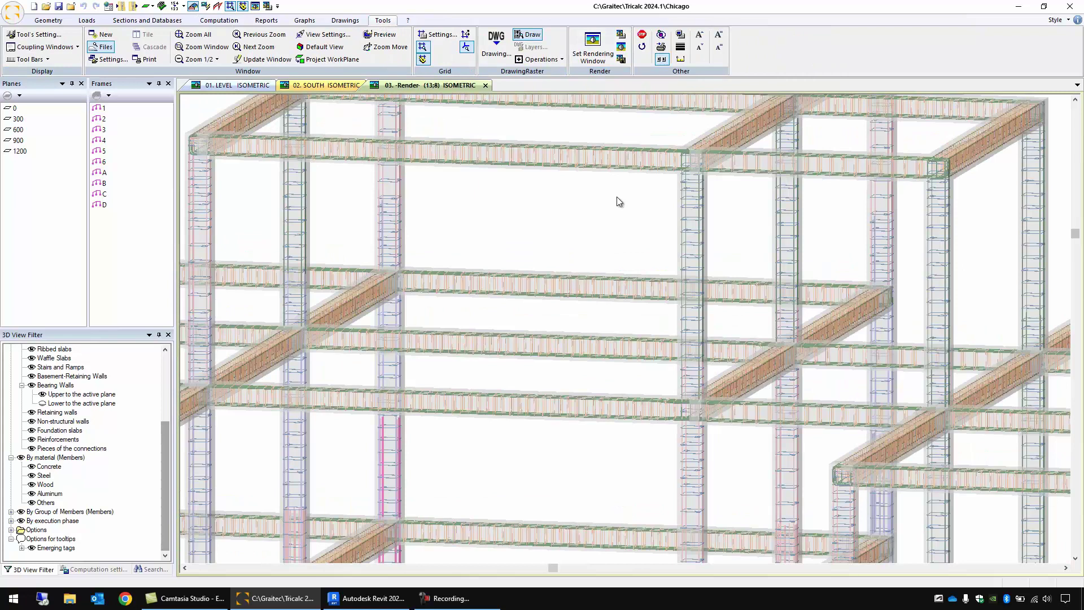
{"action": "scroll", "coordinate": [982, 185], "scroll_direction": "down", "scroll_amount": 2}
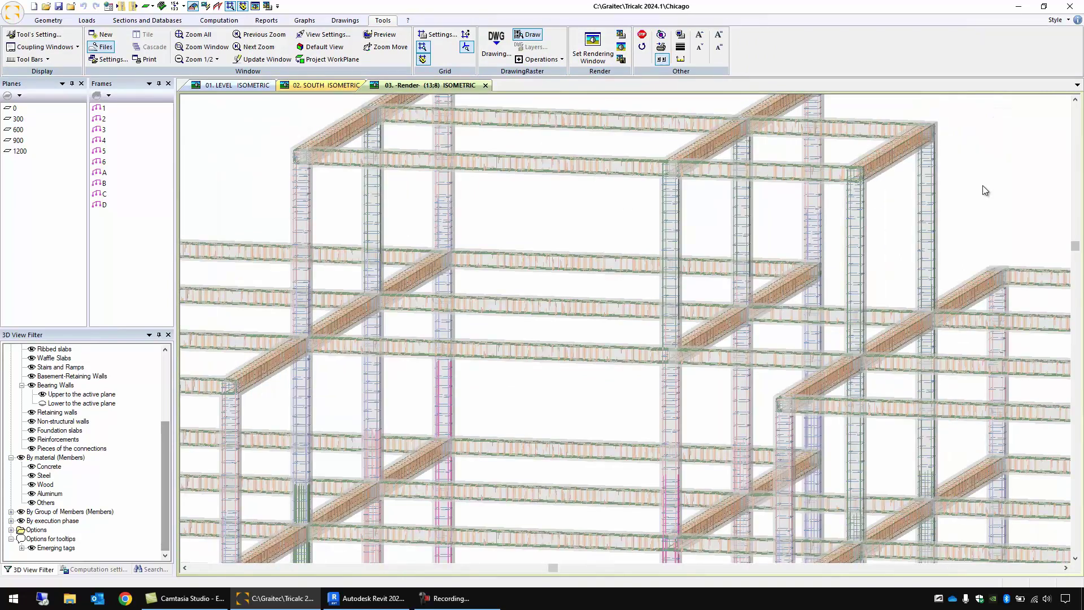
{"action": "scroll", "coordinate": [983, 185], "scroll_direction": "down", "scroll_amount": 1}
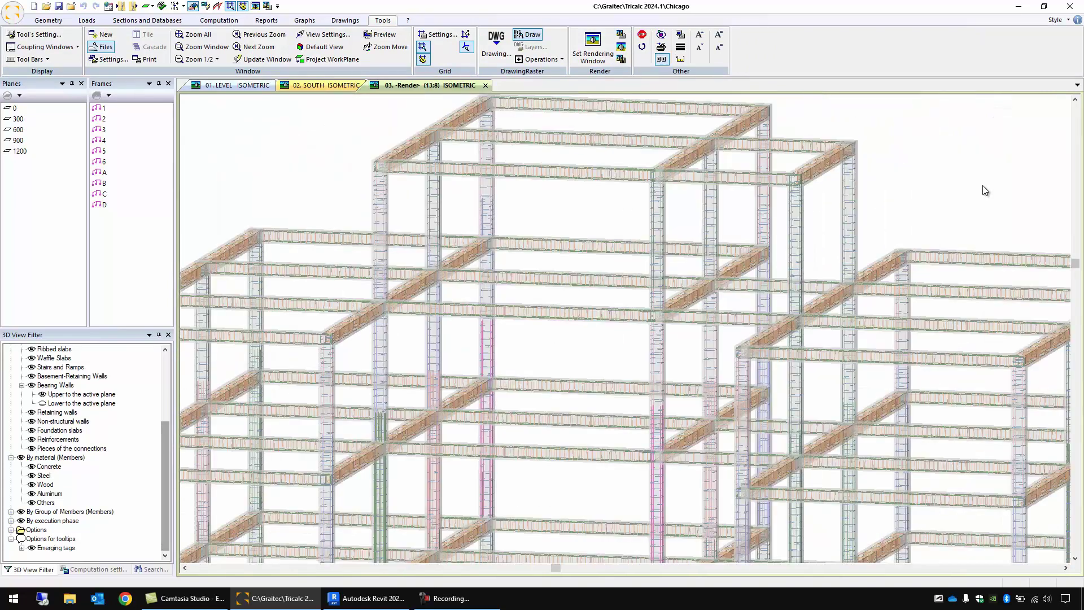
- Zoom into a column top and its beams to inspect the reinforcement cages
{"action": "left_click_drag", "start_coordinate": [407, 360], "coordinate": [472, 438]}
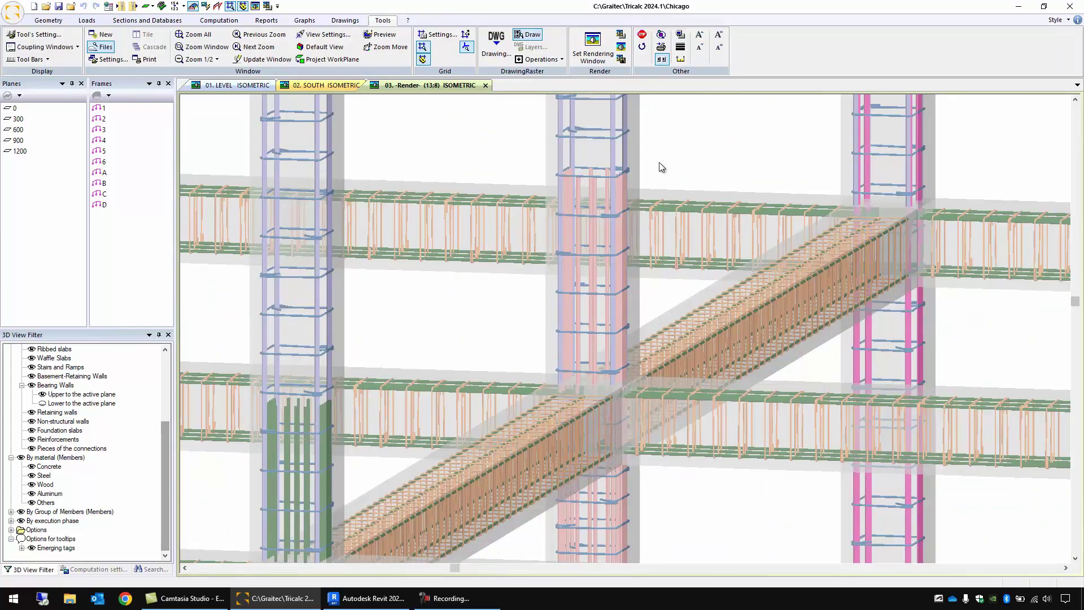
{"action": "left_click_drag", "start_coordinate": [537, 136], "coordinate": [681, 209]}
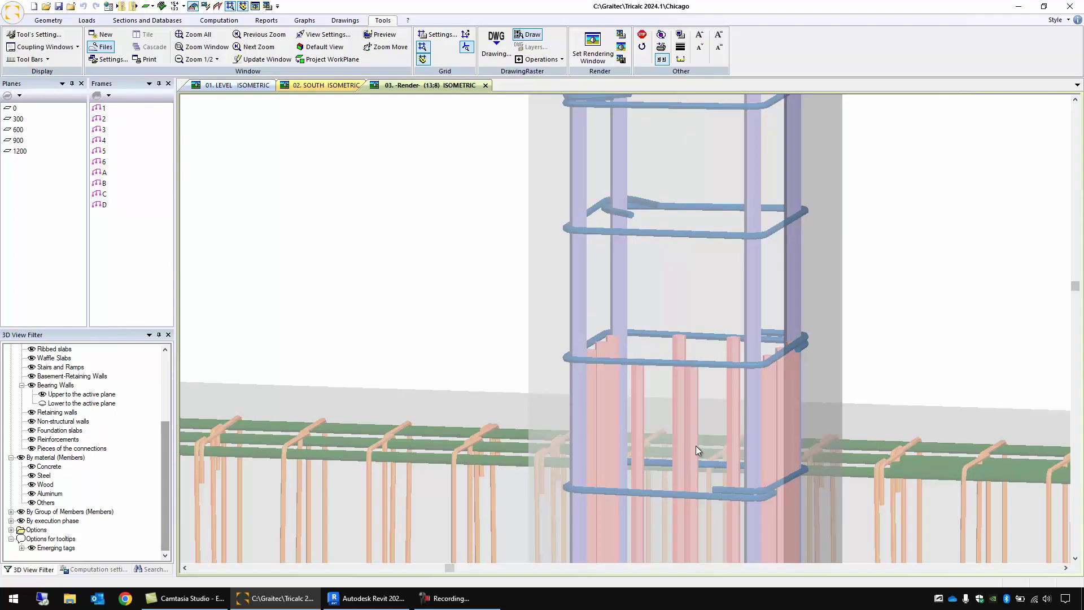
{"action": "scroll", "coordinate": [692, 443], "scroll_direction": "down", "scroll_amount": 2}
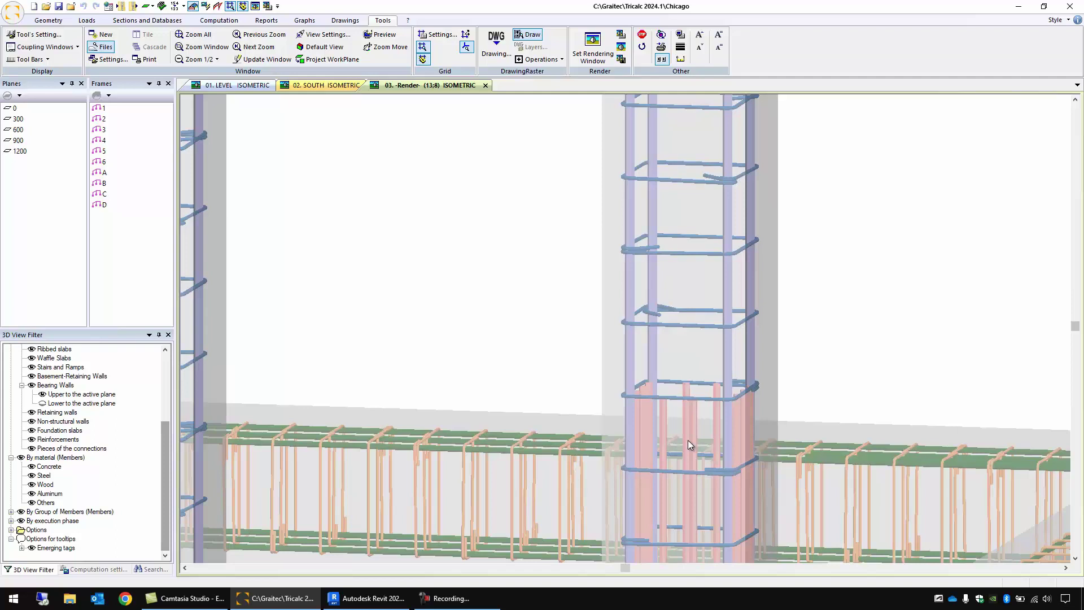
{"action": "scroll", "coordinate": [688, 439], "scroll_direction": "down", "scroll_amount": 5}
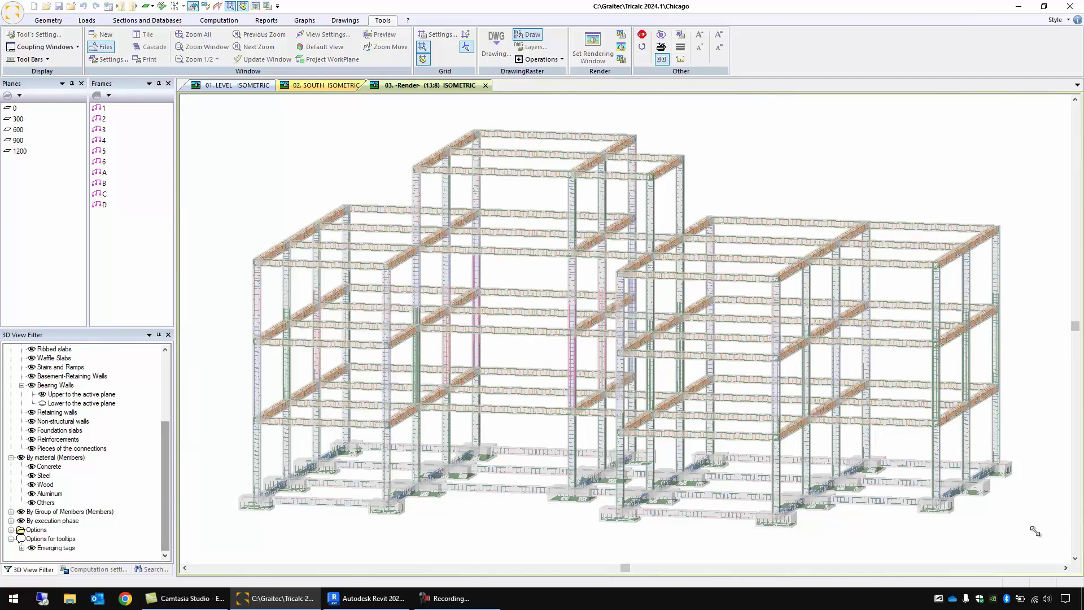
{"action": "left_click_drag", "start_coordinate": [920, 517], "coordinate": [976, 481]}
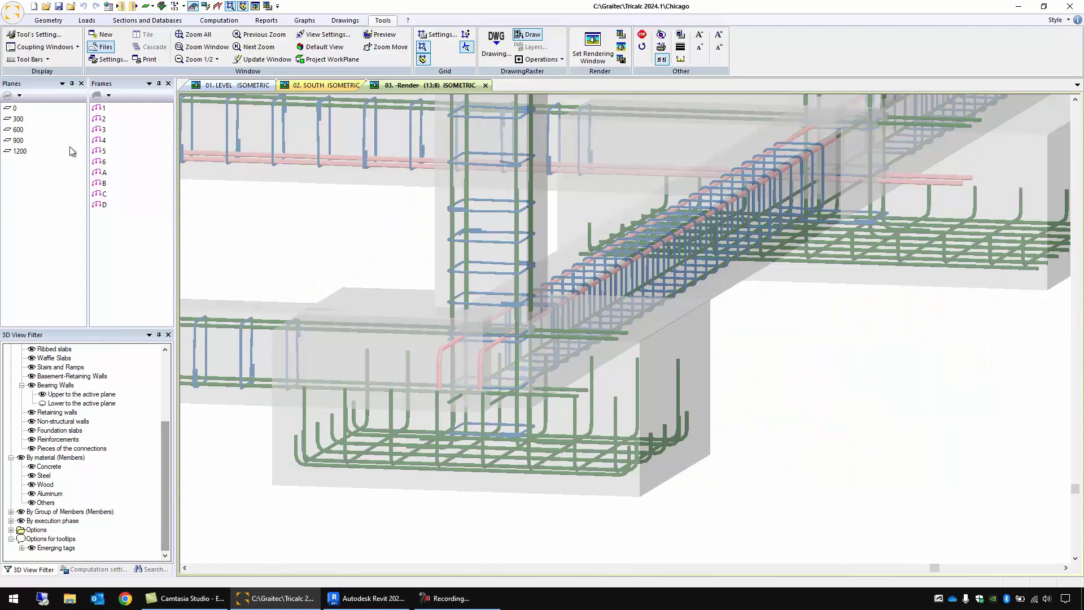
{"action": "left_click", "coordinate": [14, 108]}
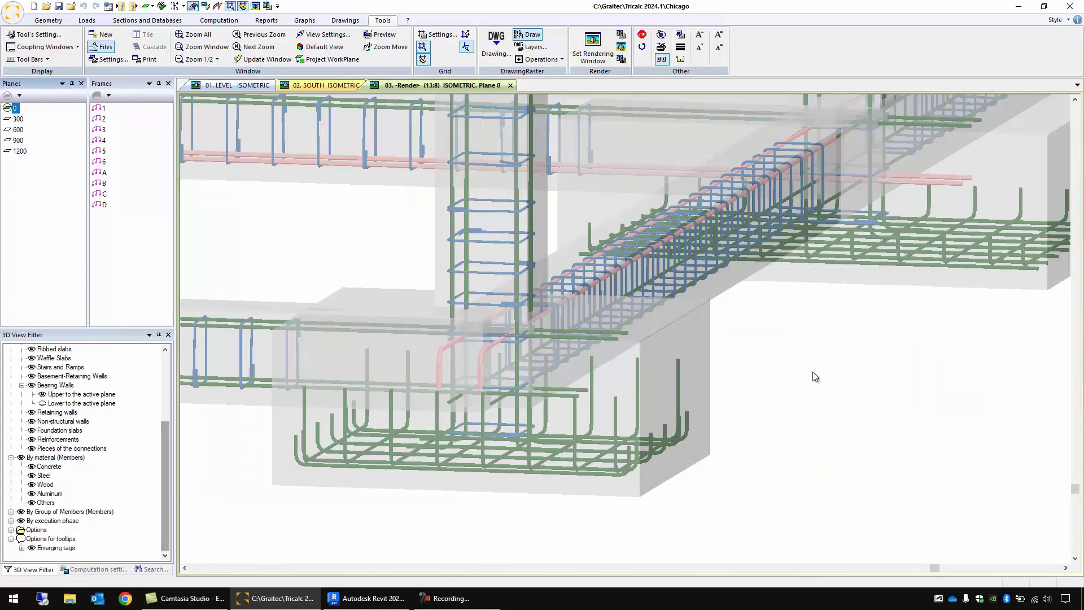
{"action": "middle_click_drag", "start_coordinate": [812, 371], "coordinate": [793, 392]}
{"action": "scroll", "coordinate": [794, 392], "scroll_direction": "down", "scroll_amount": 8}
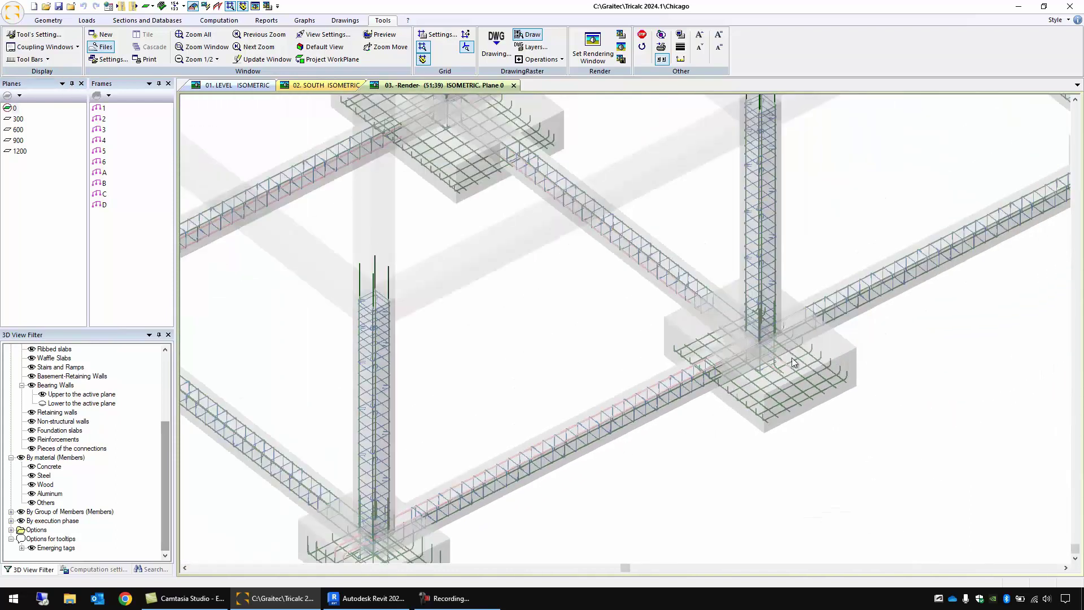
{"action": "scroll", "coordinate": [791, 357], "scroll_direction": "up", "scroll_amount": 6}
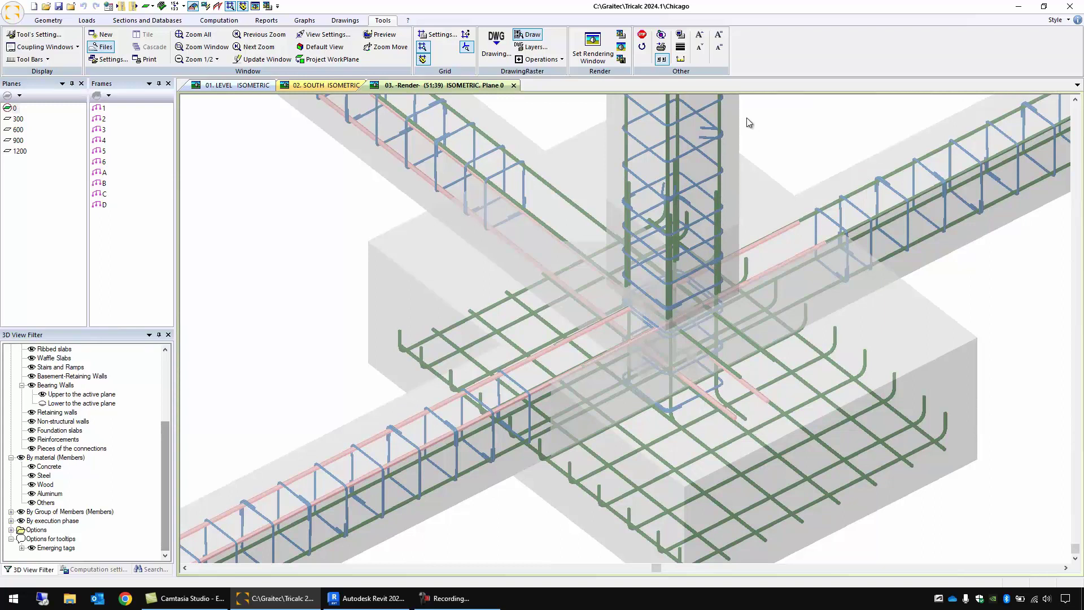
{"action": "scroll", "coordinate": [748, 123], "scroll_direction": "up", "scroll_amount": 3}
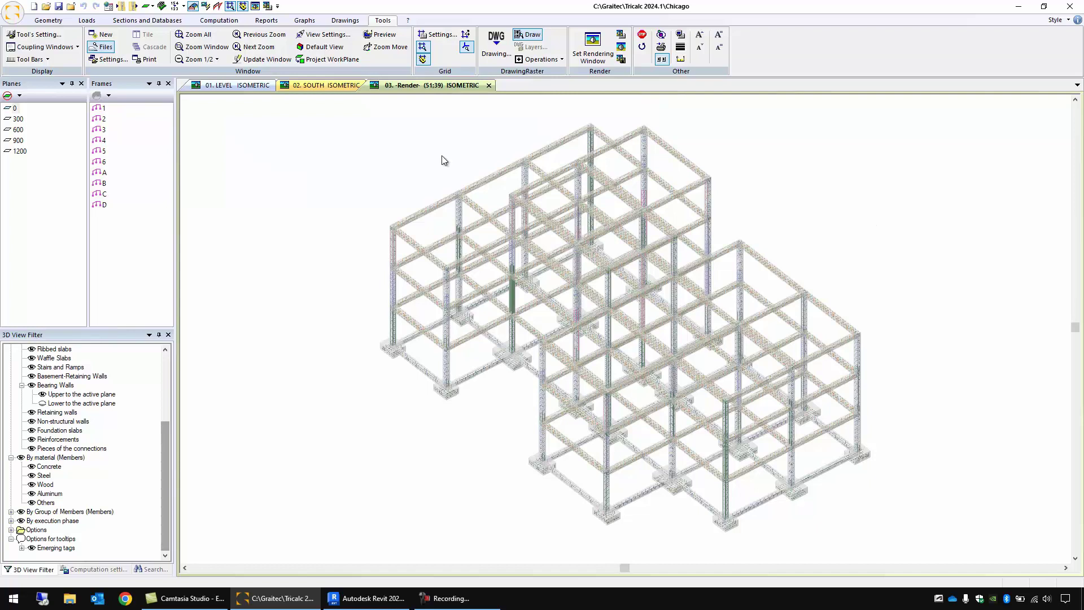
- Export the model to the Desktop as Chicago.ifc, accepting the IFC export options
{"action": "left_click", "coordinate": [13, 12]}
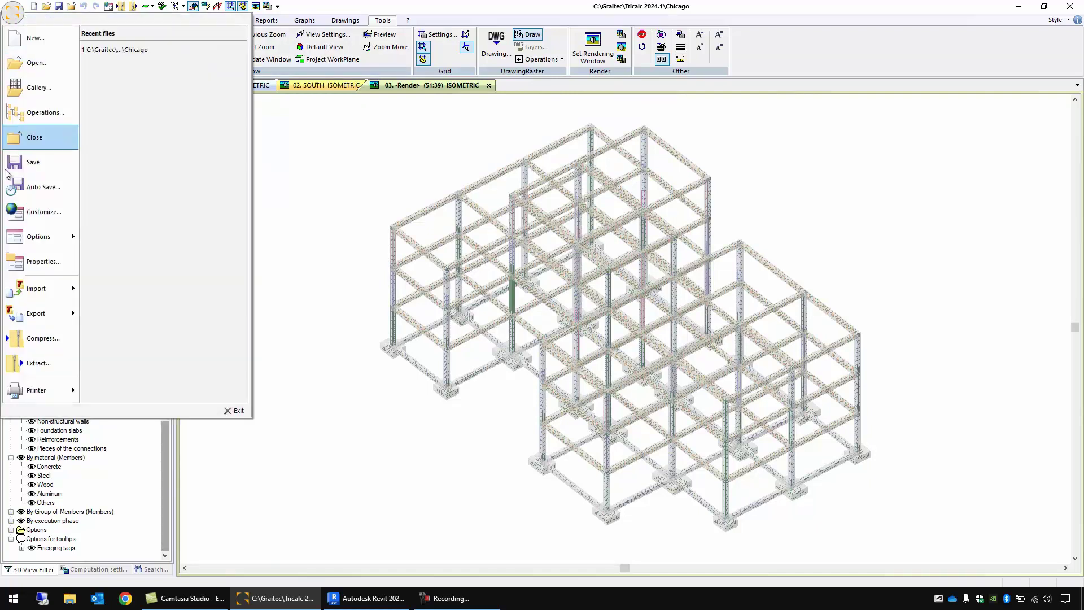
{"action": "mouse_move", "coordinate": [35, 316]}
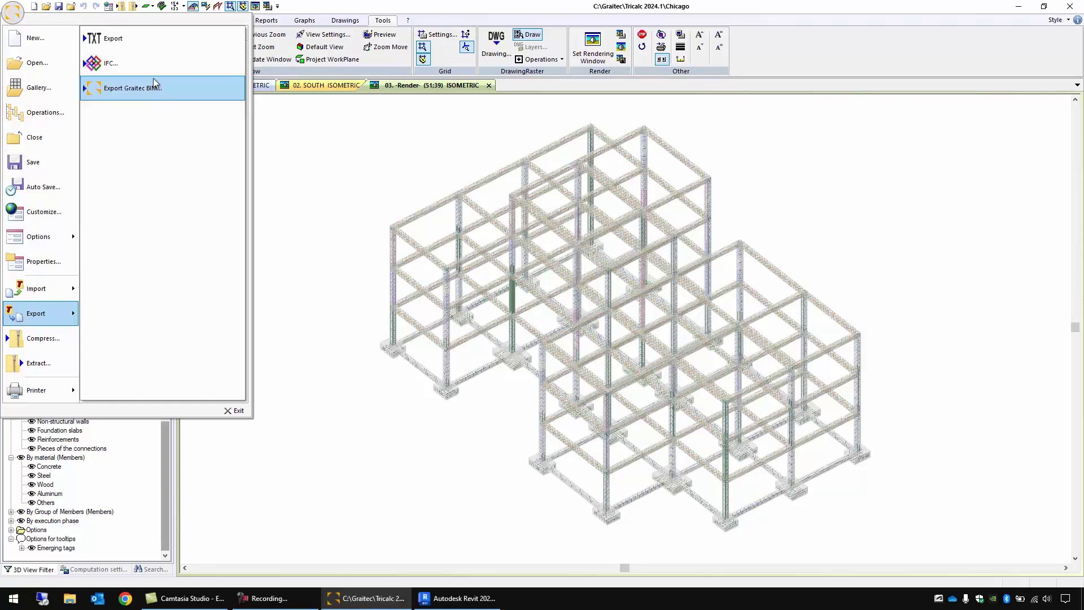
{"action": "left_click", "coordinate": [165, 70]}
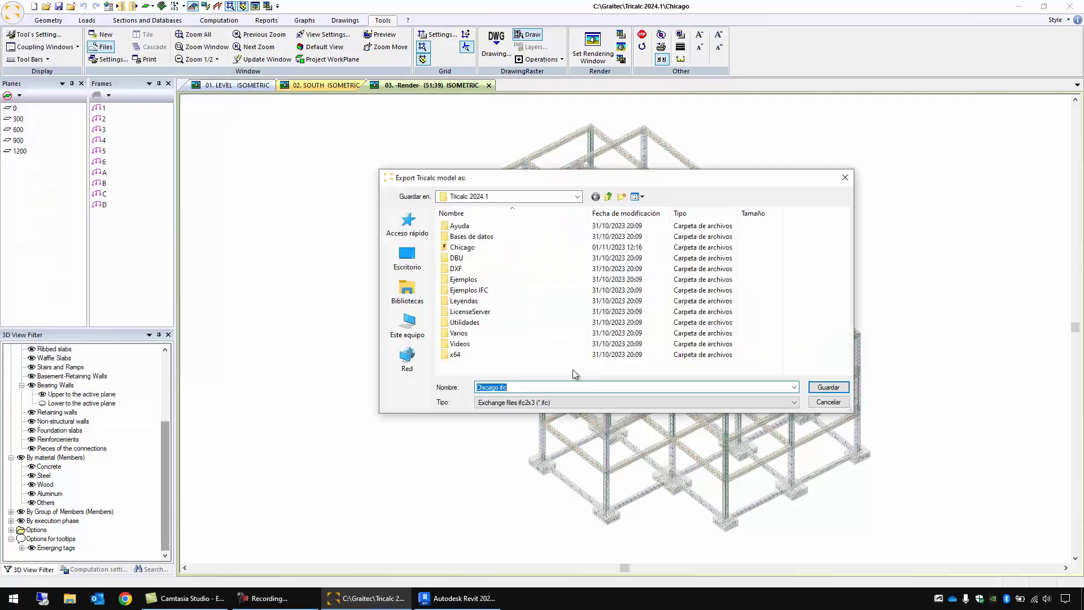
{"action": "left_click", "coordinate": [408, 257]}
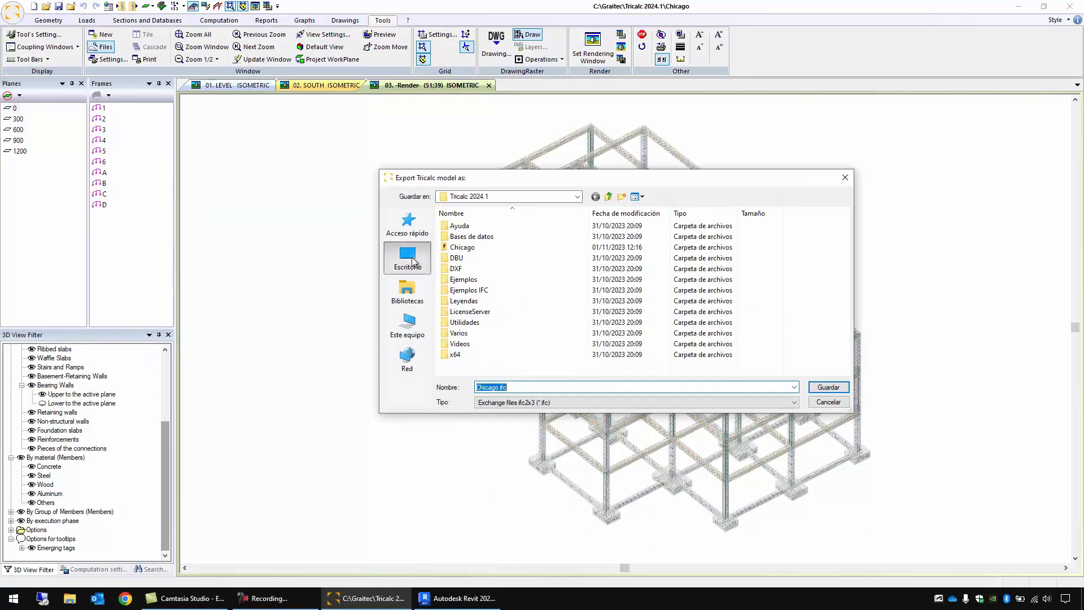
{"action": "left_click", "coordinate": [828, 387]}
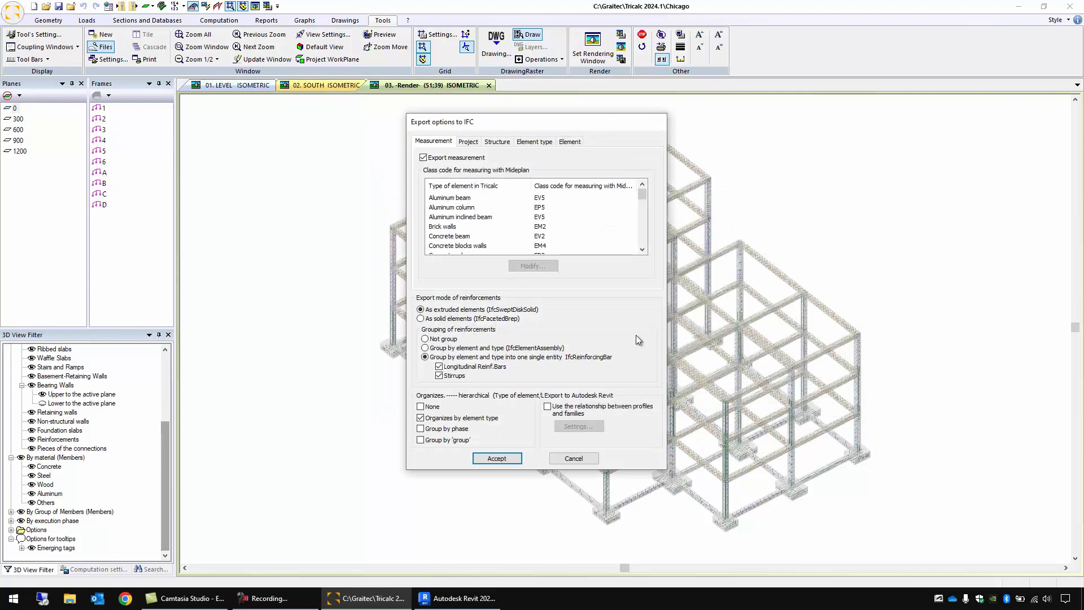
{"action": "left_click", "coordinate": [497, 458]}
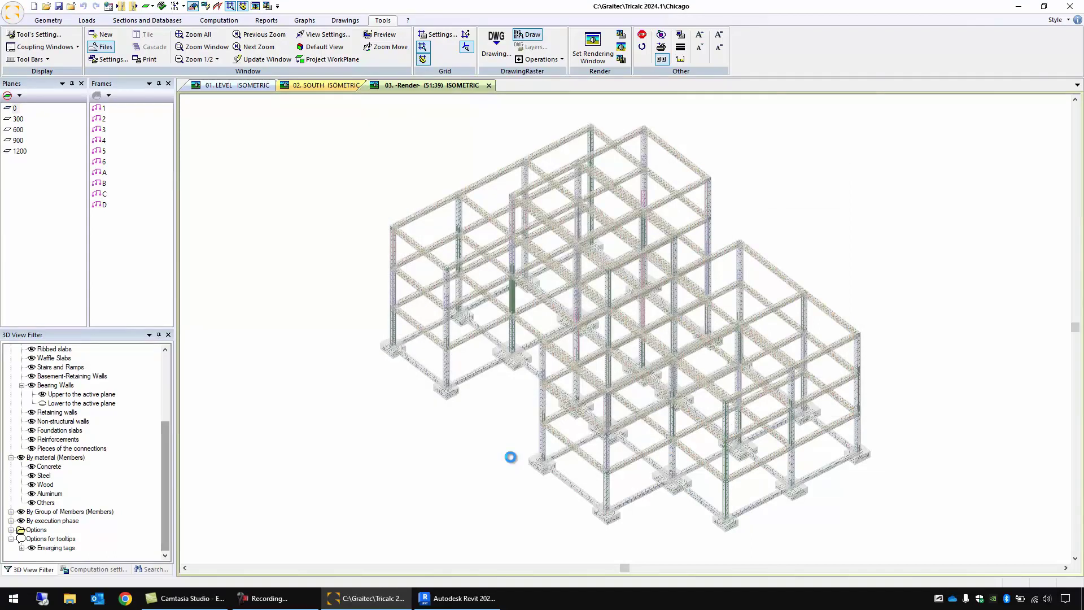
- Open Chicago.ifc from the Desktop in Revit
{"action": "left_click", "coordinate": [459, 598]}
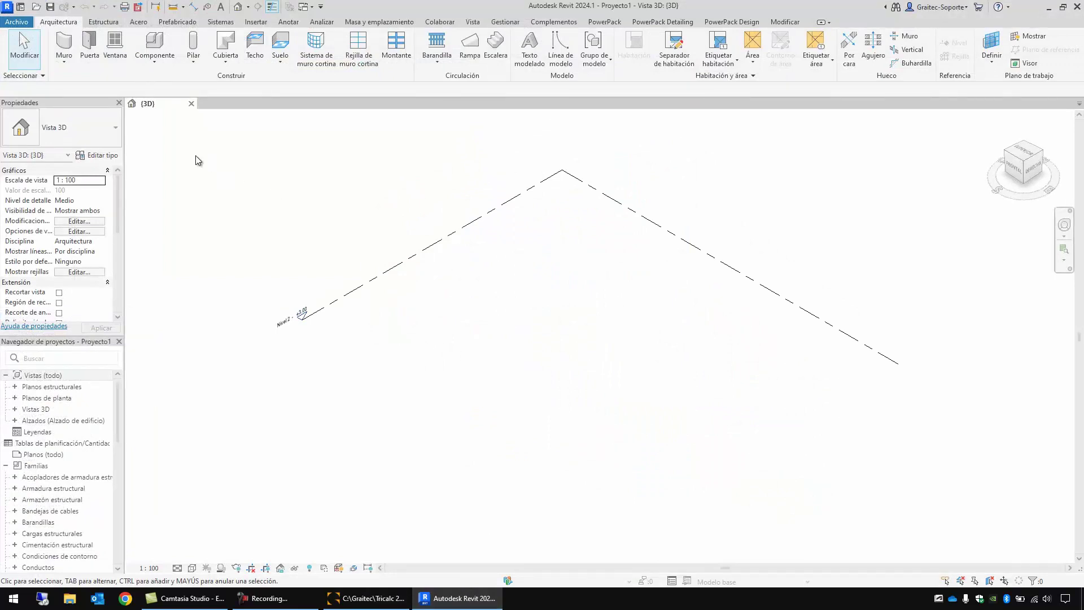
{"action": "left_click", "coordinate": [17, 23]}
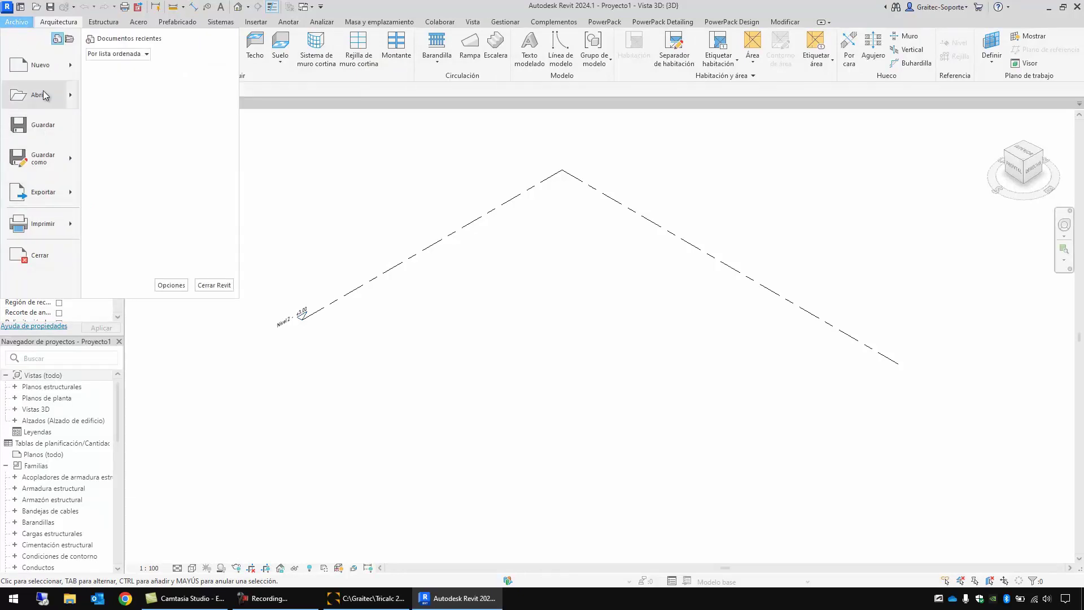
{"action": "mouse_move", "coordinate": [46, 94]}
{"action": "left_click", "coordinate": [165, 188]}
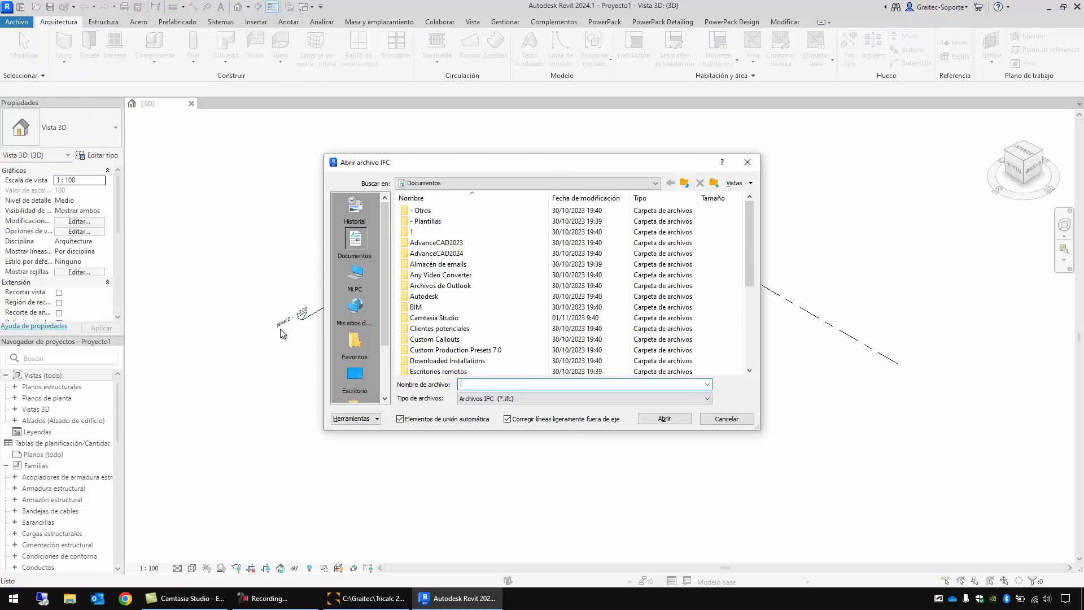
{"action": "left_click", "coordinate": [355, 375]}
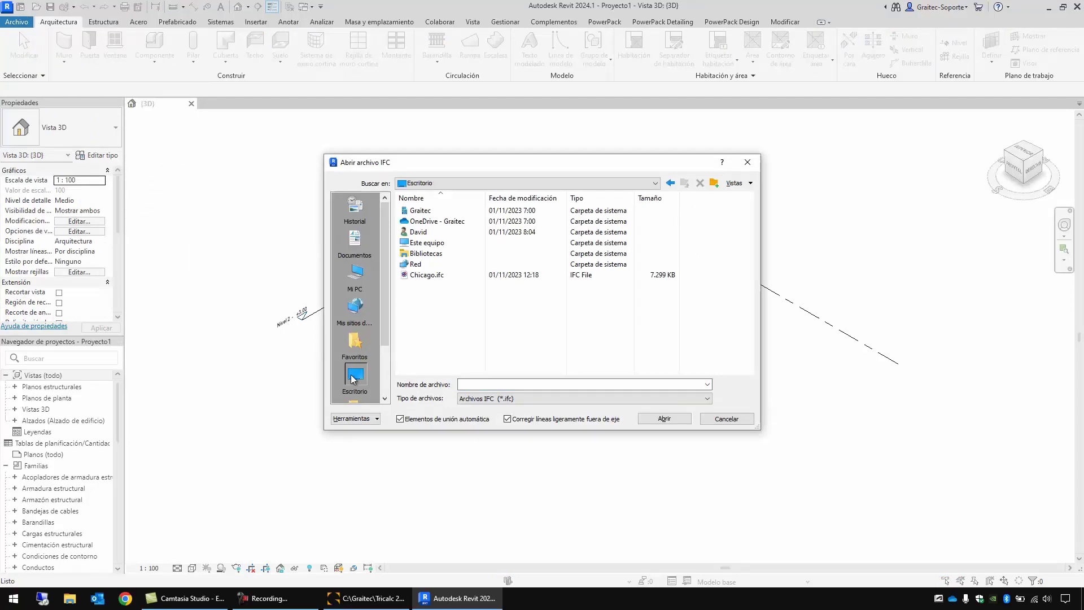
{"action": "double_click", "coordinate": [445, 275]}
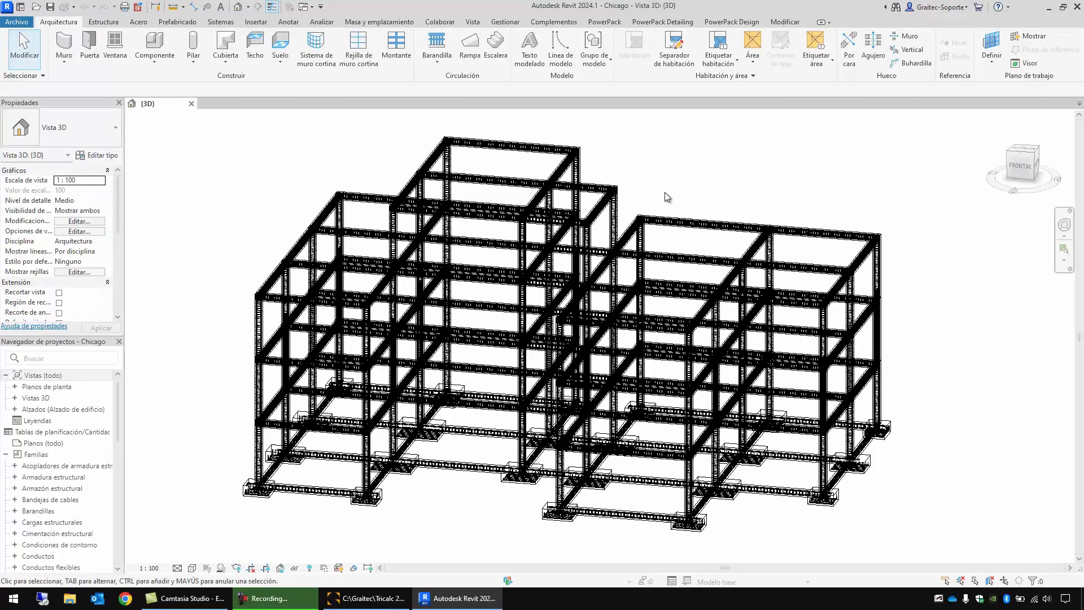
- Zoom in and select an imported stirrup set in Revit, then return to Tricalc
{"action": "scroll", "coordinate": [649, 218], "scroll_direction": "up", "scroll_amount": 8}
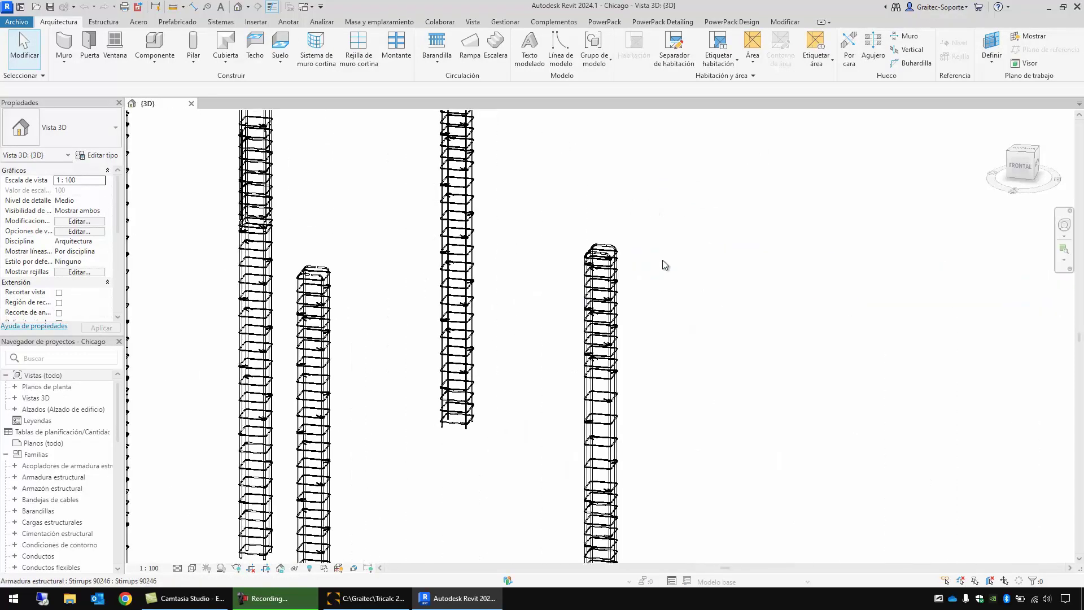
{"action": "scroll", "coordinate": [662, 260], "scroll_direction": "up", "scroll_amount": 5}
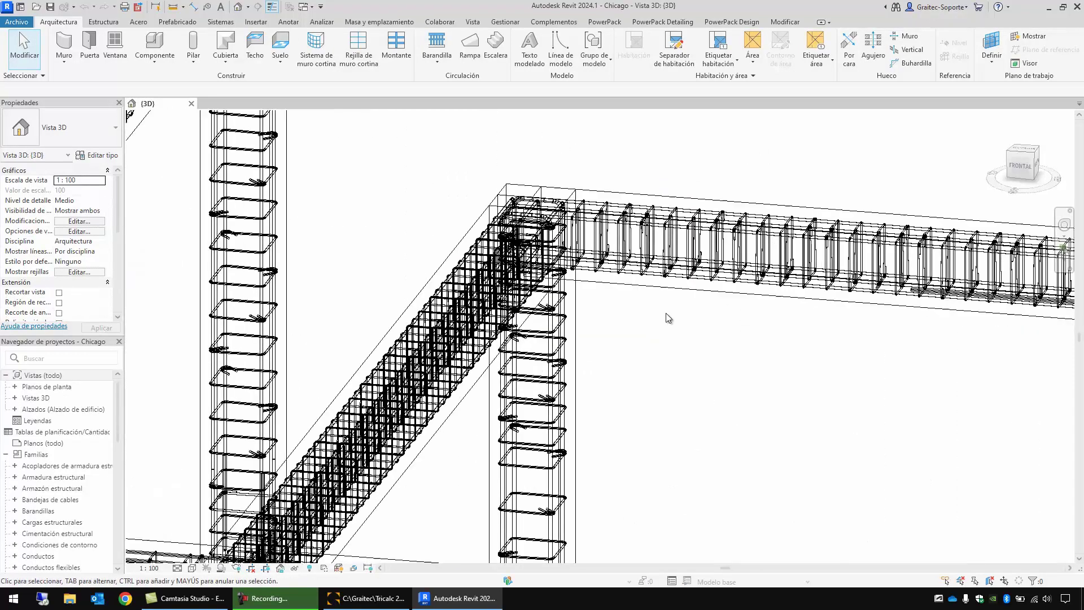
{"action": "scroll", "coordinate": [666, 313], "scroll_direction": "up", "scroll_amount": 2}
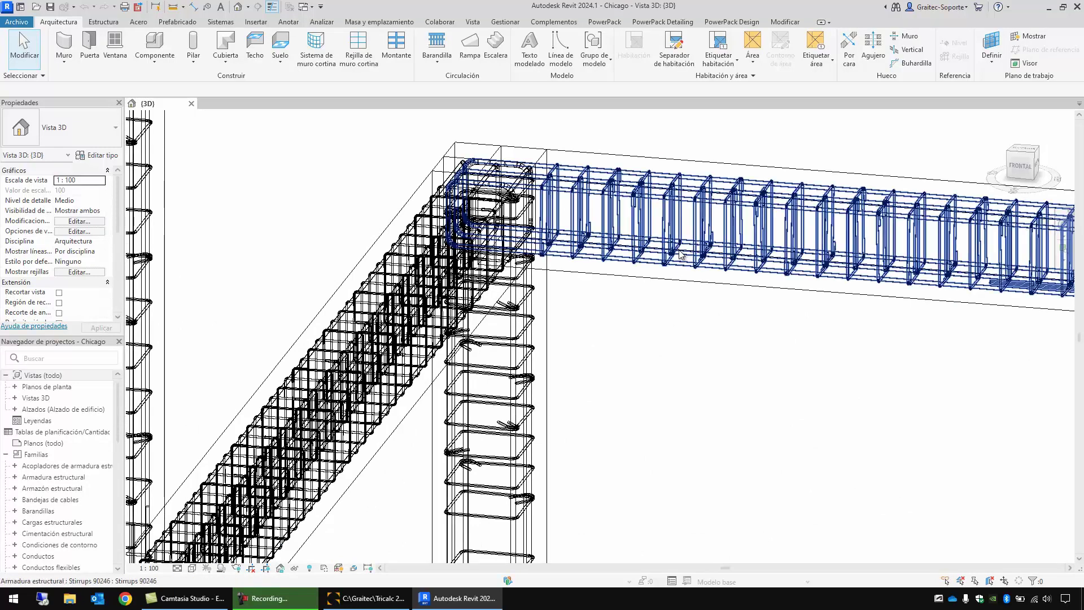
{"action": "left_click", "coordinate": [666, 227]}
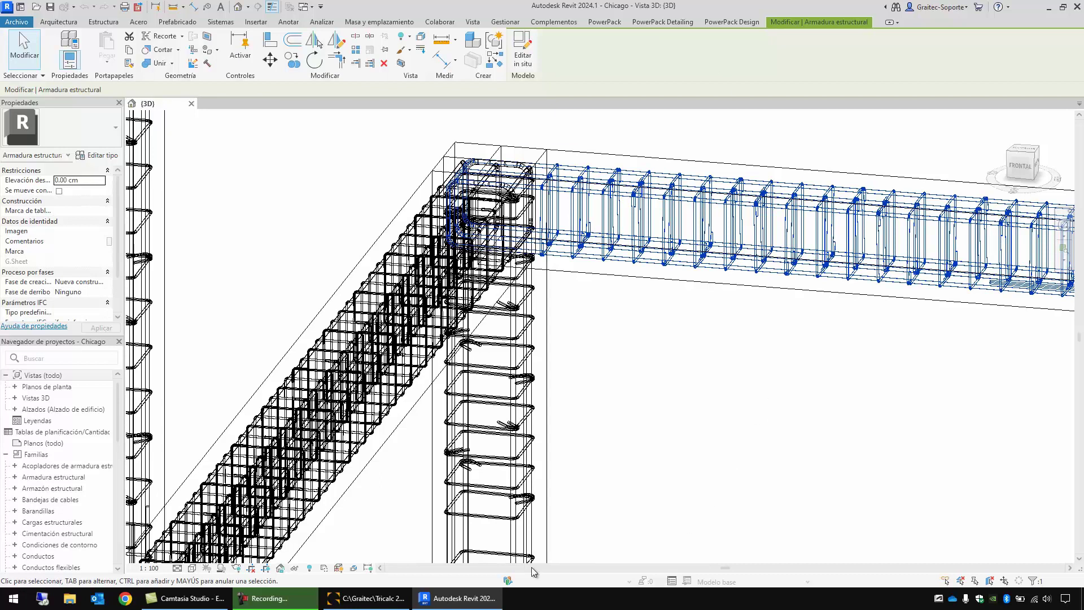
{"action": "left_click", "coordinate": [374, 602]}
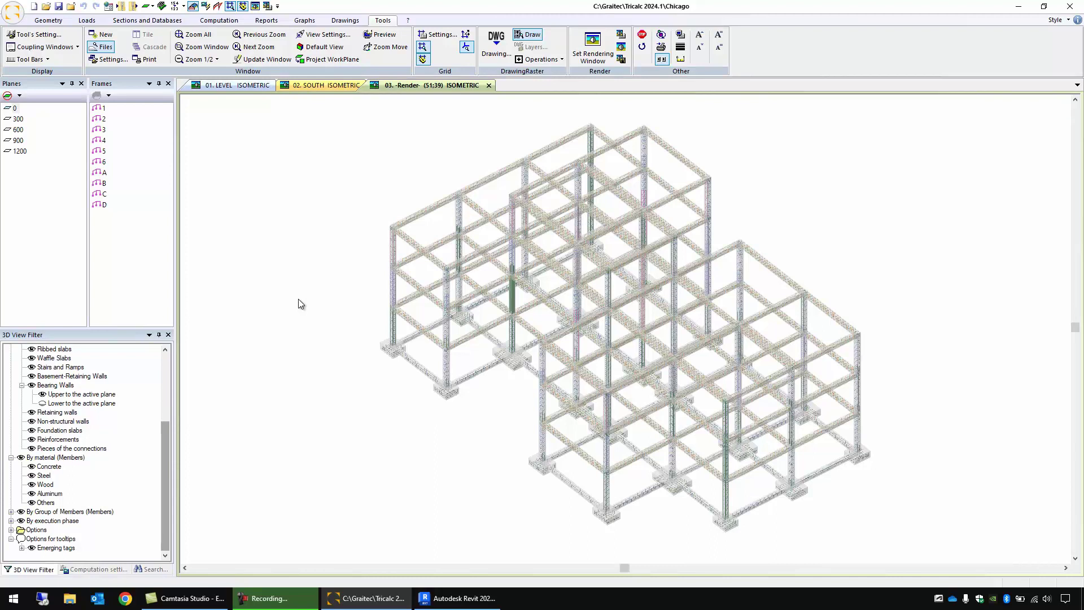
- Export the complete structure to the Desktop as the Graitec BIM file Chicago.gtcx
{"action": "left_click", "coordinate": [12, 11]}
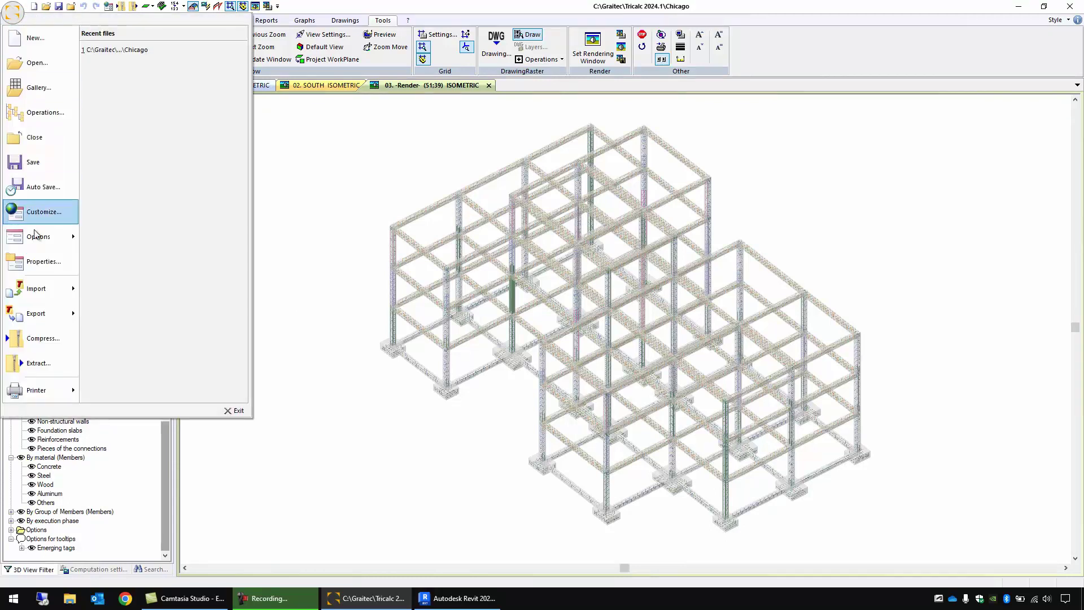
{"action": "mouse_move", "coordinate": [44, 312]}
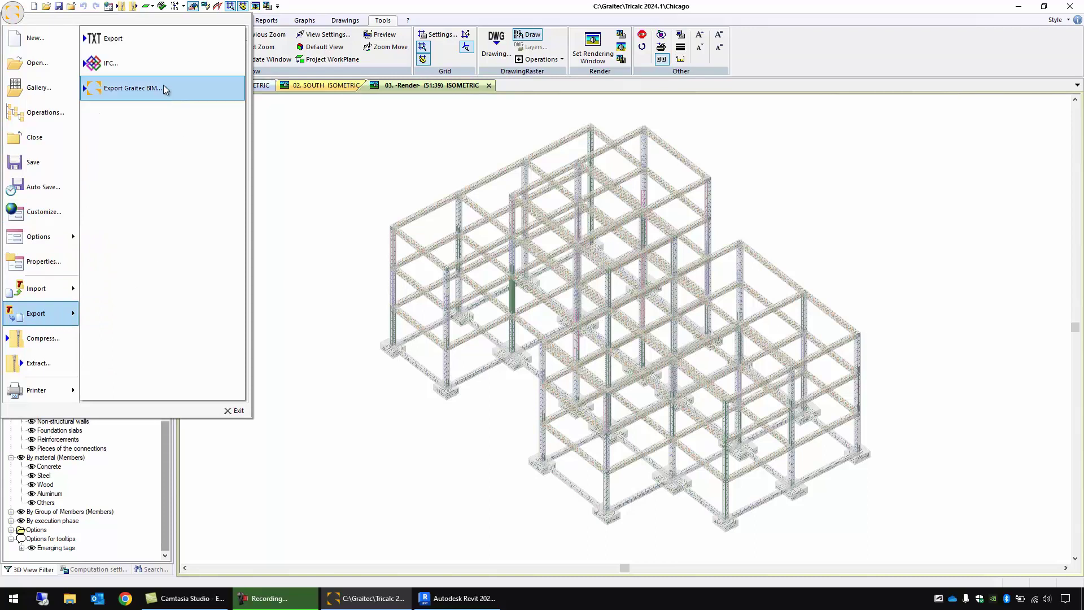
{"action": "left_click", "coordinate": [133, 87]}
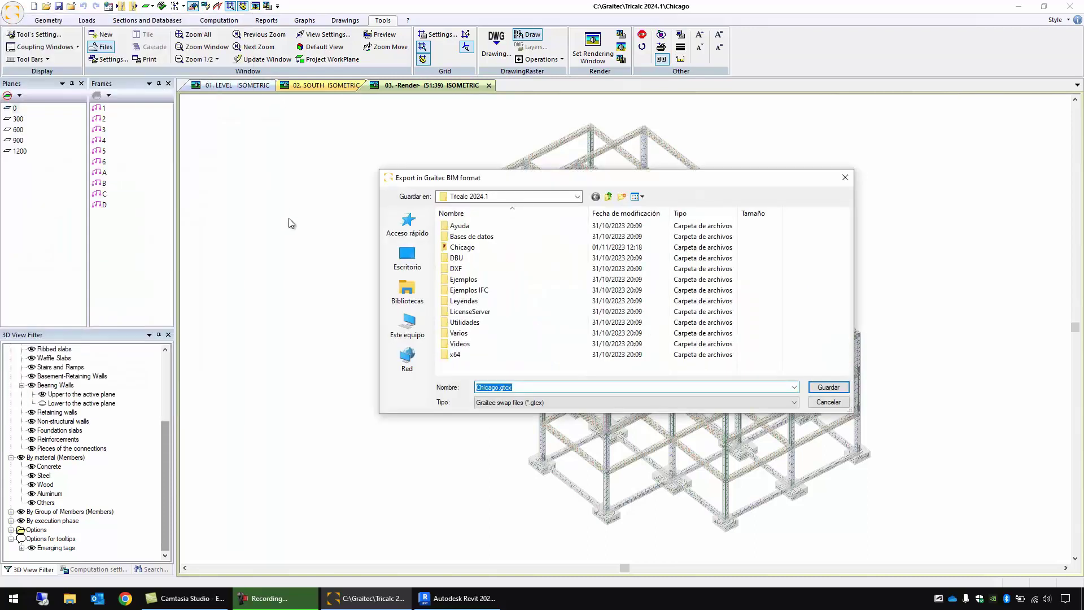
{"action": "left_click", "coordinate": [406, 264]}
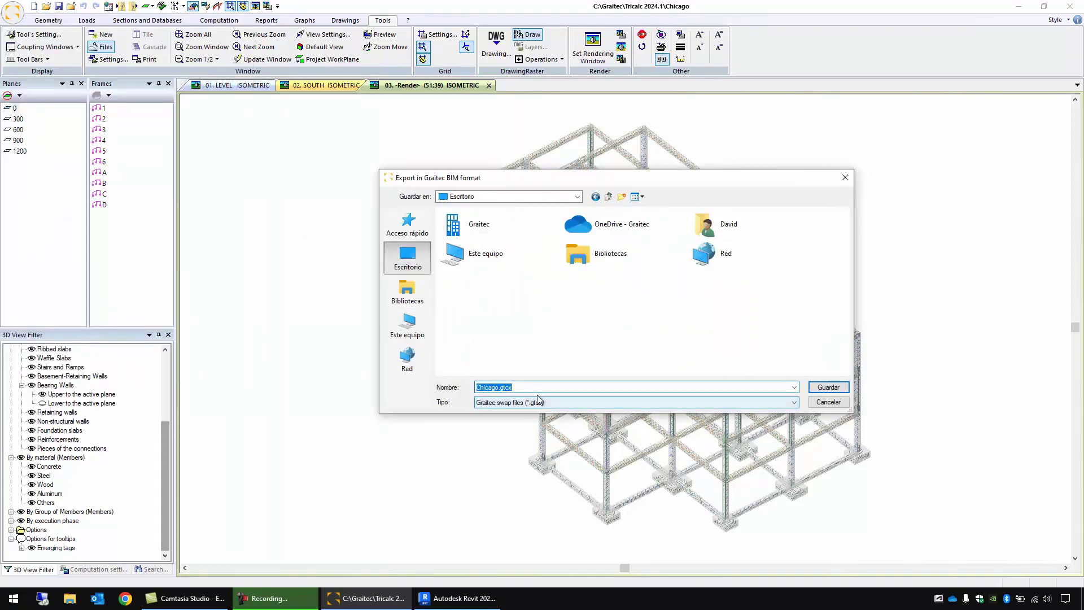
{"action": "left_click", "coordinate": [828, 388]}
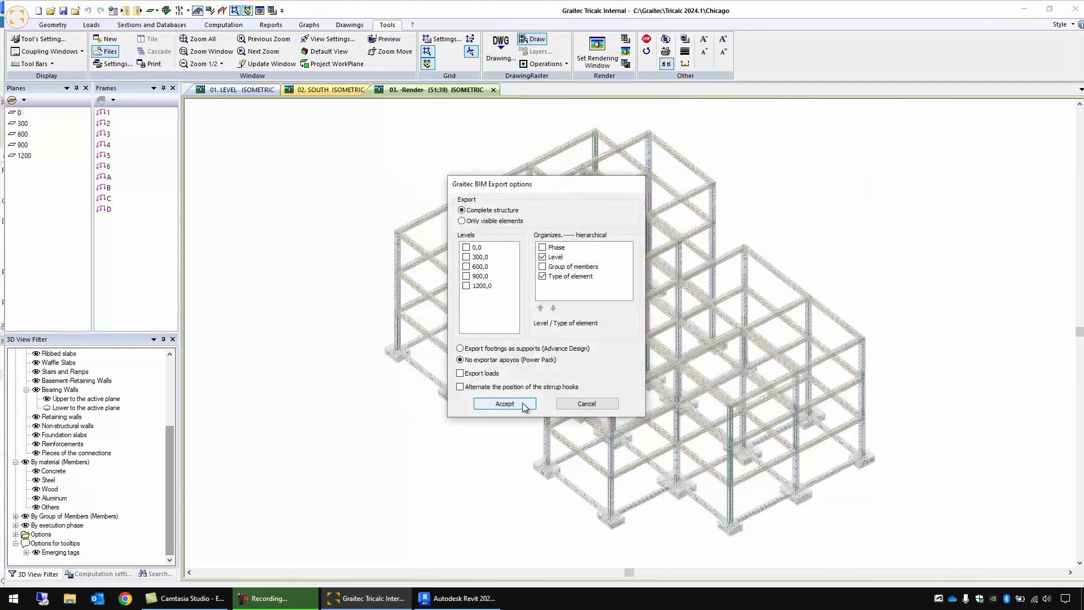
{"action": "left_click", "coordinate": [506, 405]}
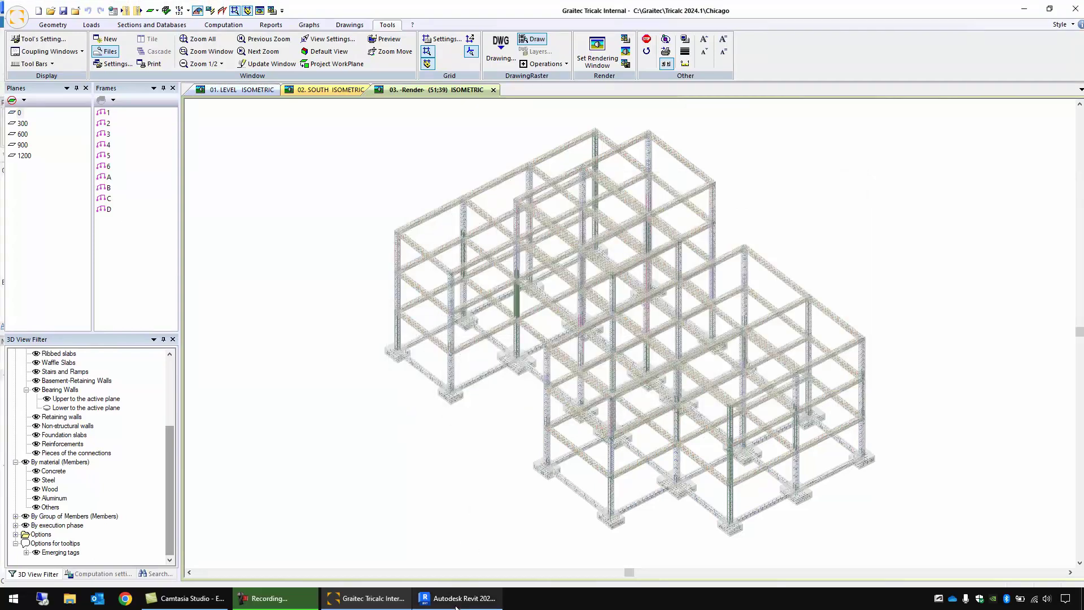
- Import Chicago.gtcx into Revit via PowerPack BIM Connect, including the reinforcement cage
{"action": "left_click", "coordinate": [455, 599]}
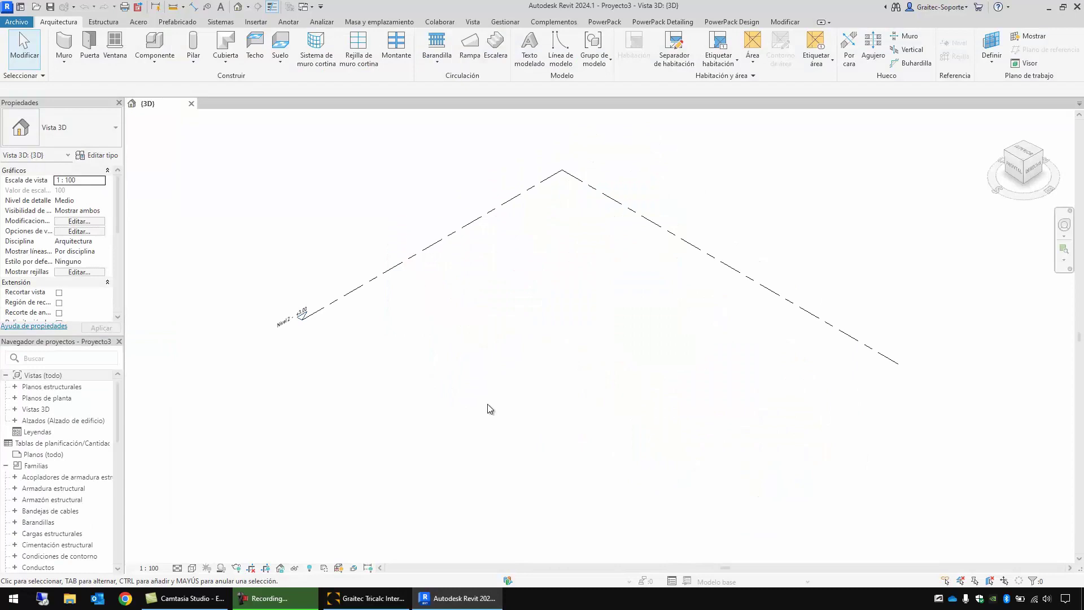
{"action": "left_click", "coordinate": [614, 22]}
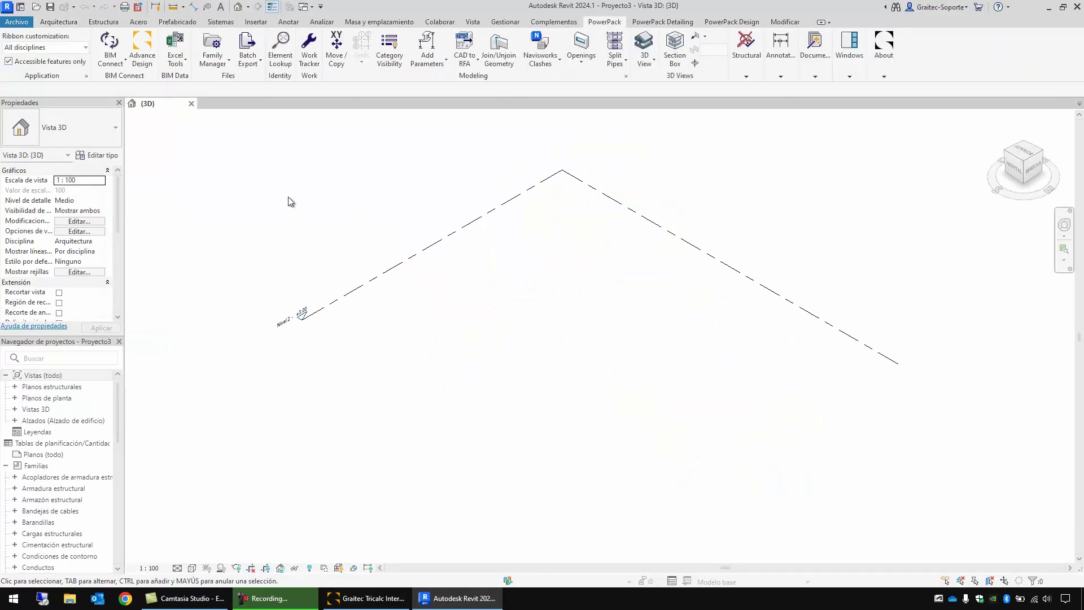
{"action": "left_click", "coordinate": [119, 59]}
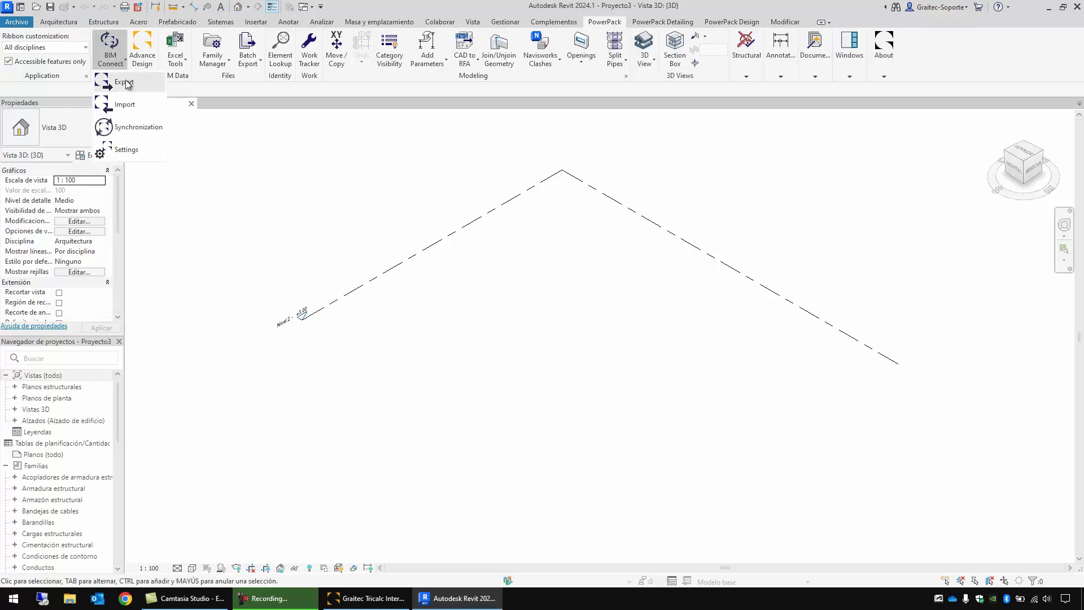
{"action": "left_click", "coordinate": [144, 109]}
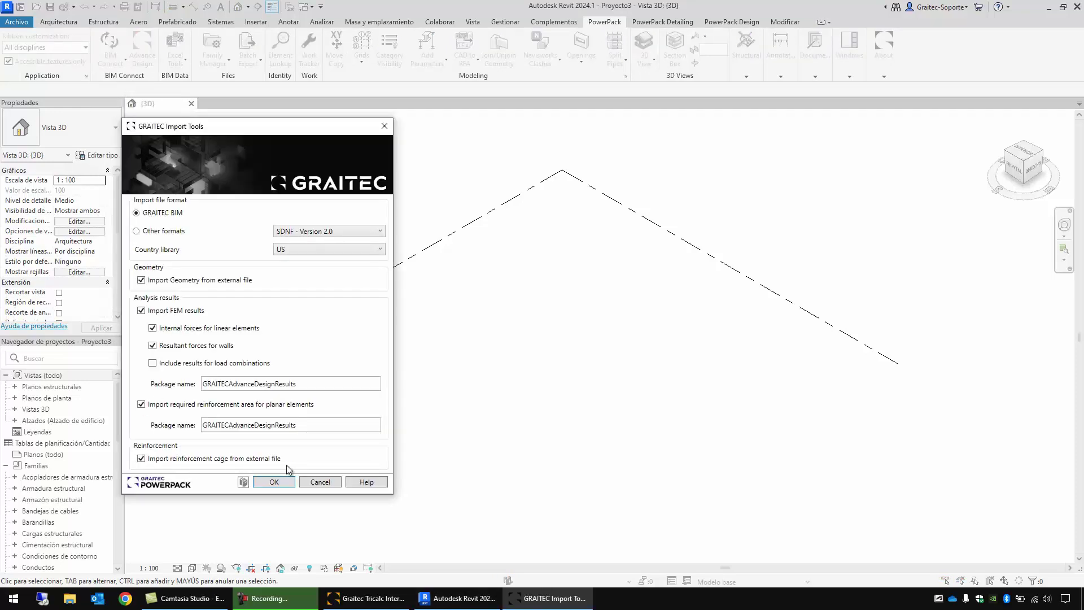
{"action": "left_click", "coordinate": [274, 482]}
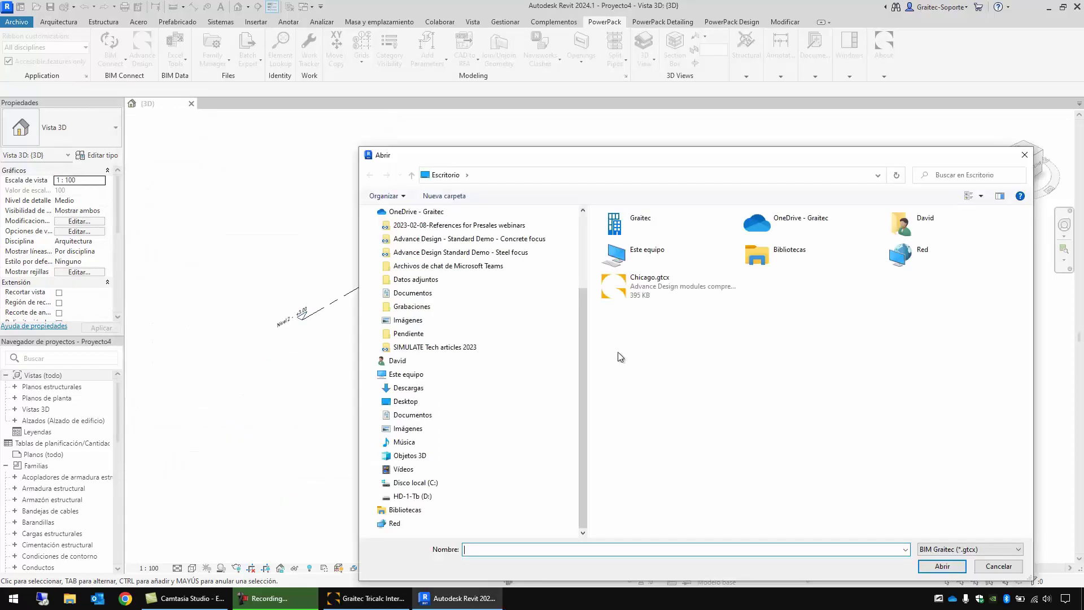
{"action": "left_click", "coordinate": [655, 285]}
{"action": "double_click", "coordinate": [655, 285]}
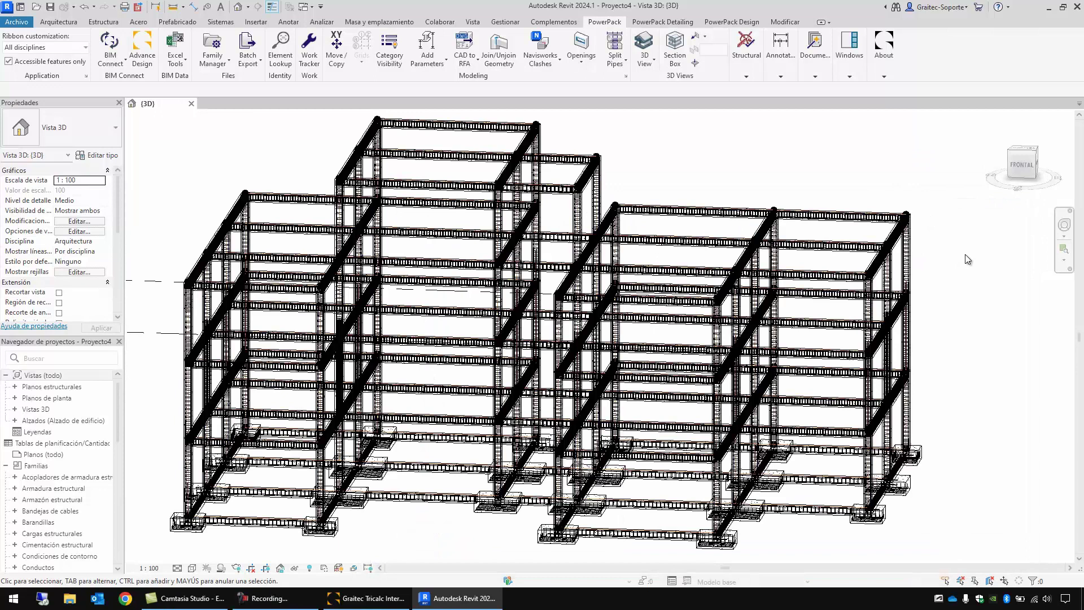
- Select a column's ø8 stirrup set and browse the rebar shapes to find shape 31
{"action": "scroll", "coordinate": [937, 257], "scroll_direction": "up", "scroll_amount": 6}
{"action": "scroll", "coordinate": [913, 257], "scroll_direction": "up", "scroll_amount": 2}
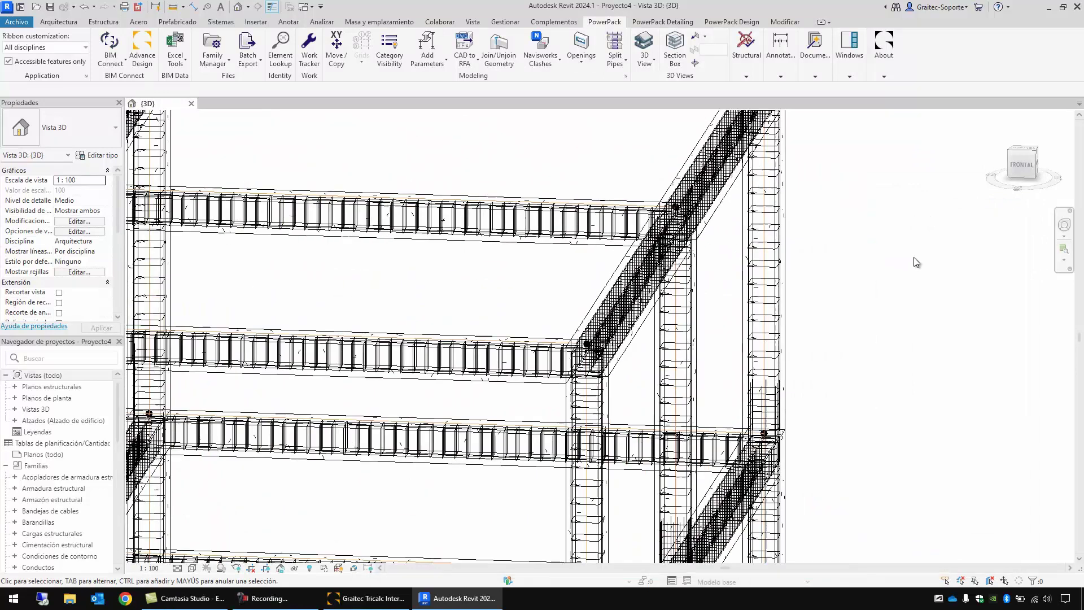
{"action": "scroll", "coordinate": [893, 331], "scroll_direction": "up", "scroll_amount": 3}
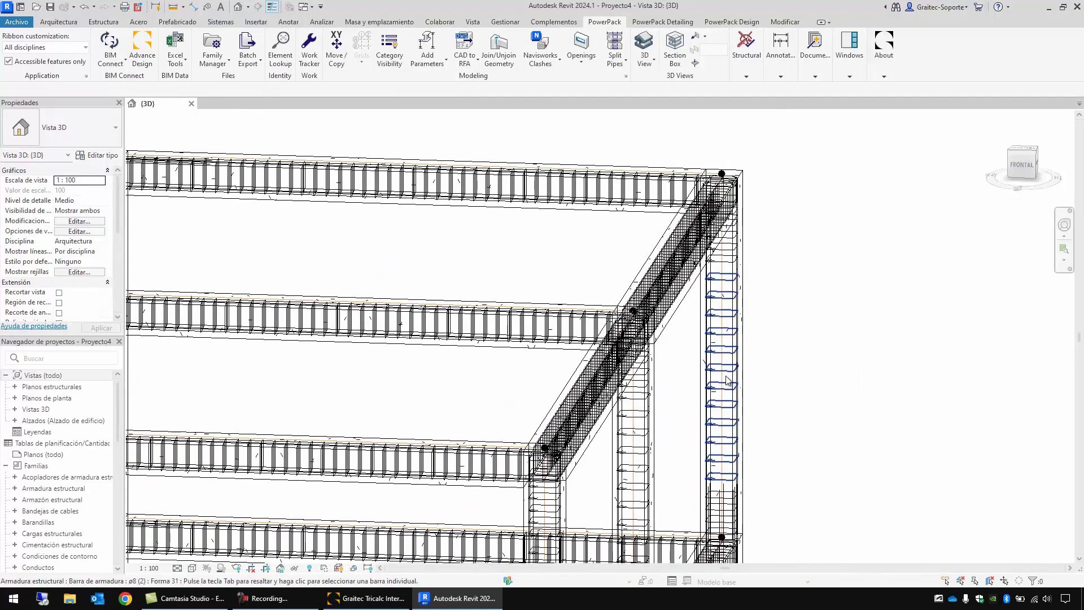
{"action": "left_click", "coordinate": [728, 380]}
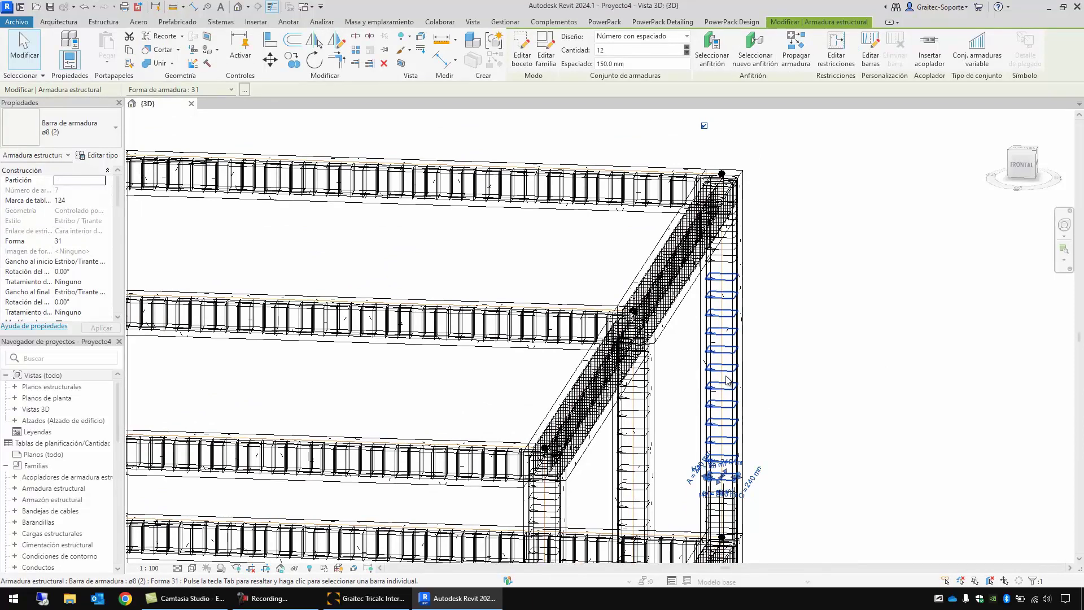
{"action": "scroll", "coordinate": [728, 380], "scroll_direction": "up", "scroll_amount": 3}
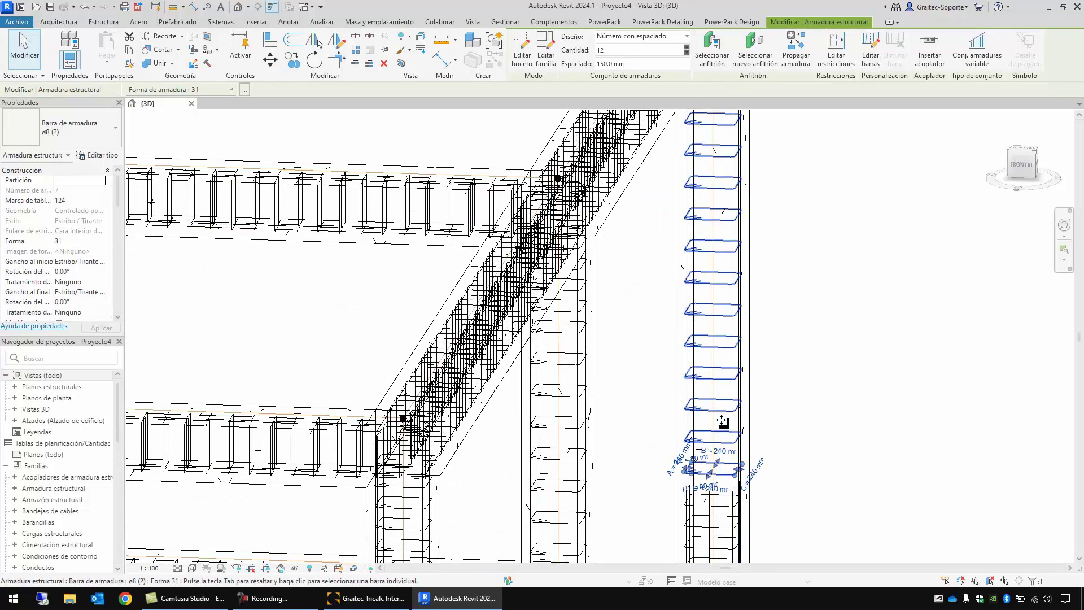
{"action": "left_click", "coordinate": [244, 89]}
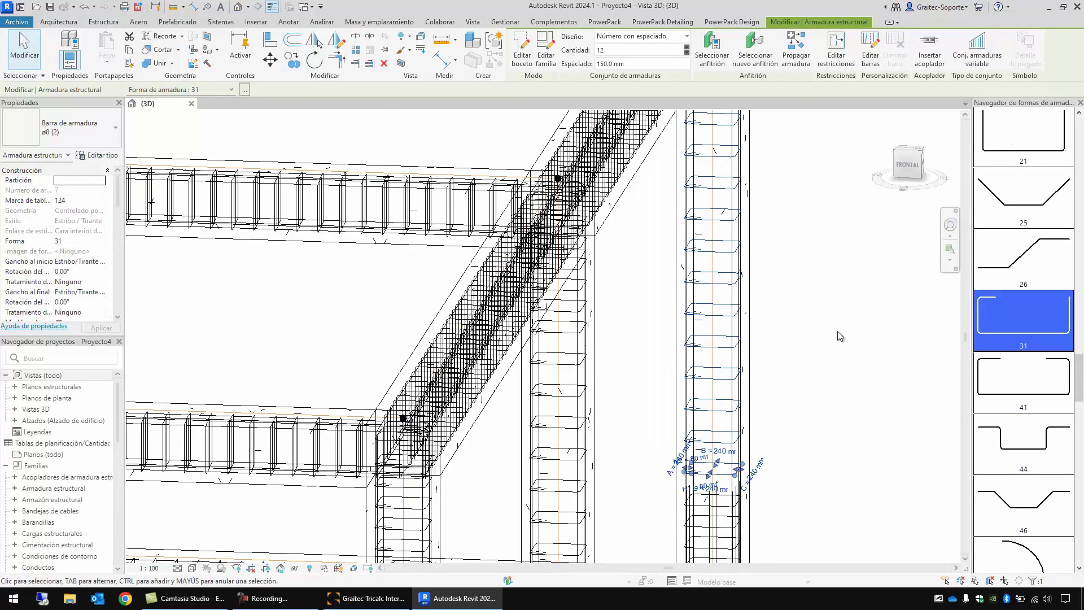
{"action": "scroll", "coordinate": [809, 330], "scroll_direction": "down", "scroll_amount": 3}
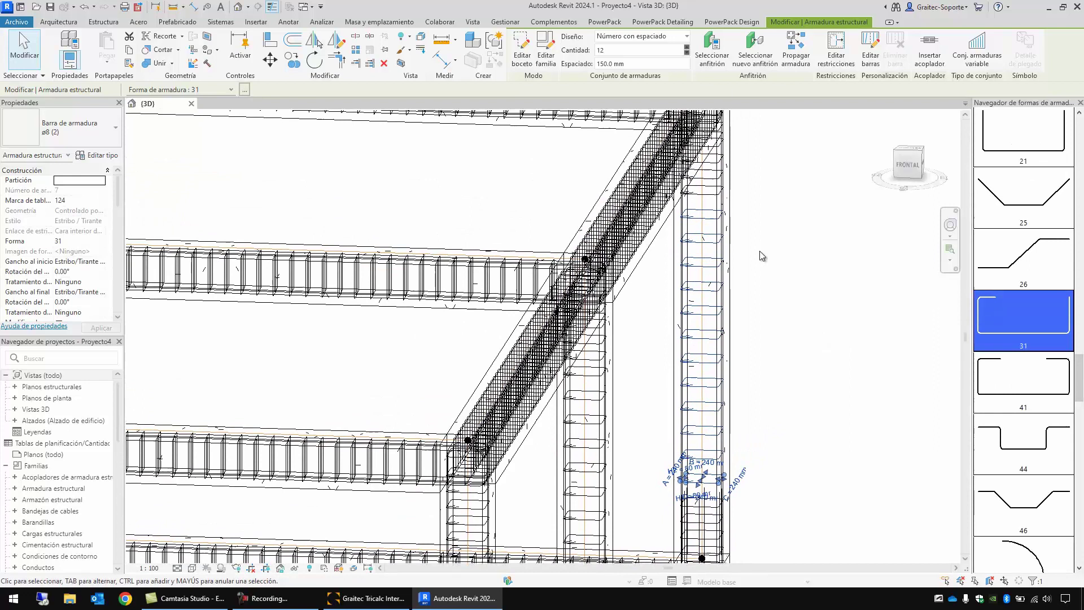
- Change the column stirrup set's spacing to 75 mm
{"action": "double_click", "coordinate": [629, 51]}
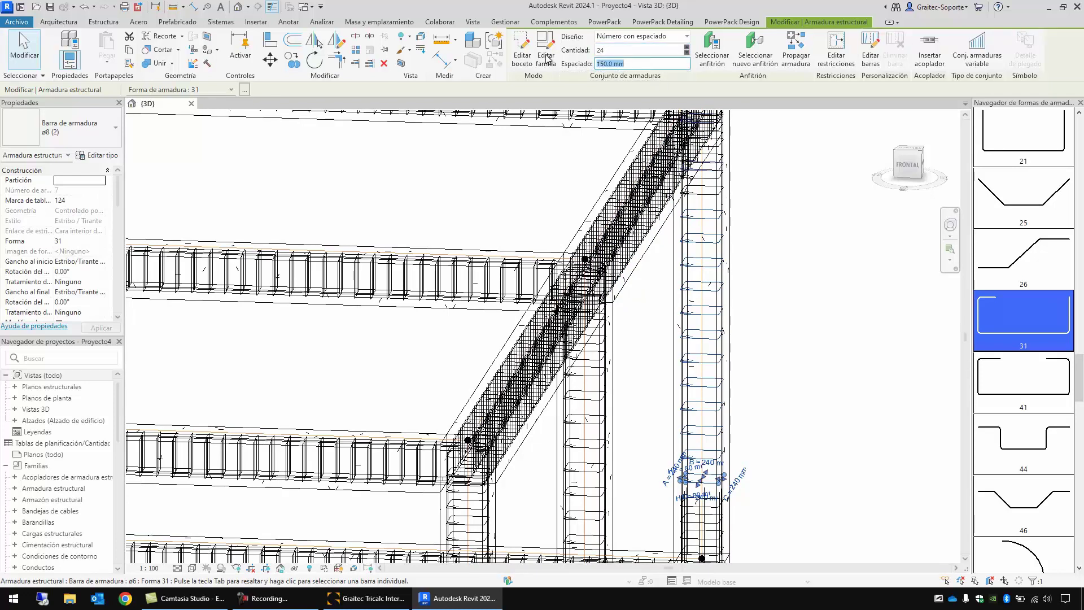
{"action": "double_click", "coordinate": [636, 63]}
{"action": "type", "text": "75"}
{"action": "key", "text": "Return"}
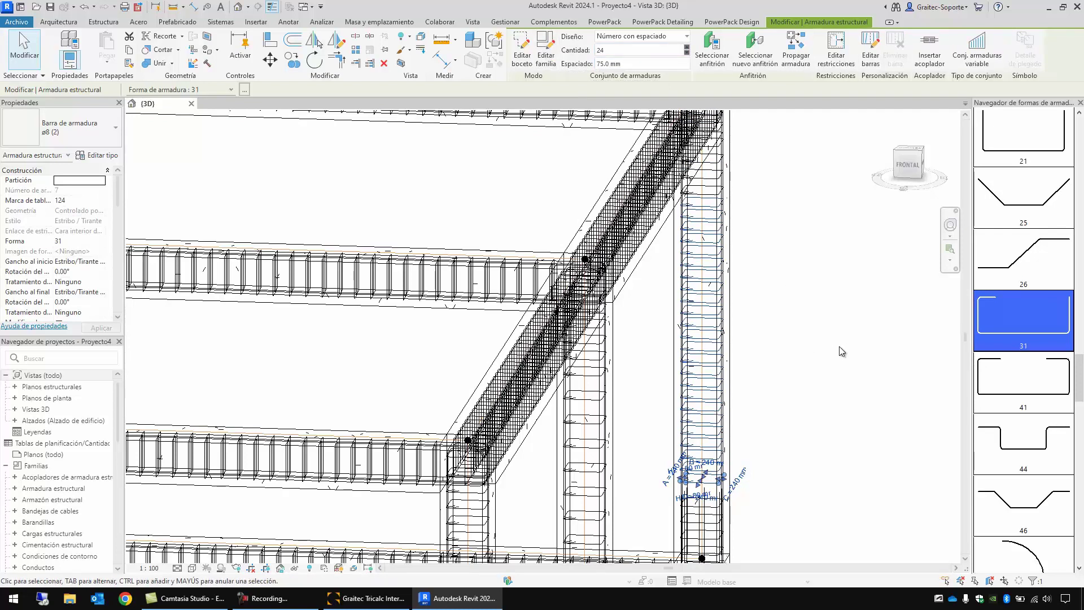
{"action": "scroll", "coordinate": [795, 278], "scroll_direction": "down", "scroll_amount": 3}
{"action": "middle_click_drag", "start_coordinate": [795, 278], "coordinate": [747, 296]}
{"action": "scroll", "coordinate": [732, 280], "scroll_direction": "up", "scroll_amount": 2}
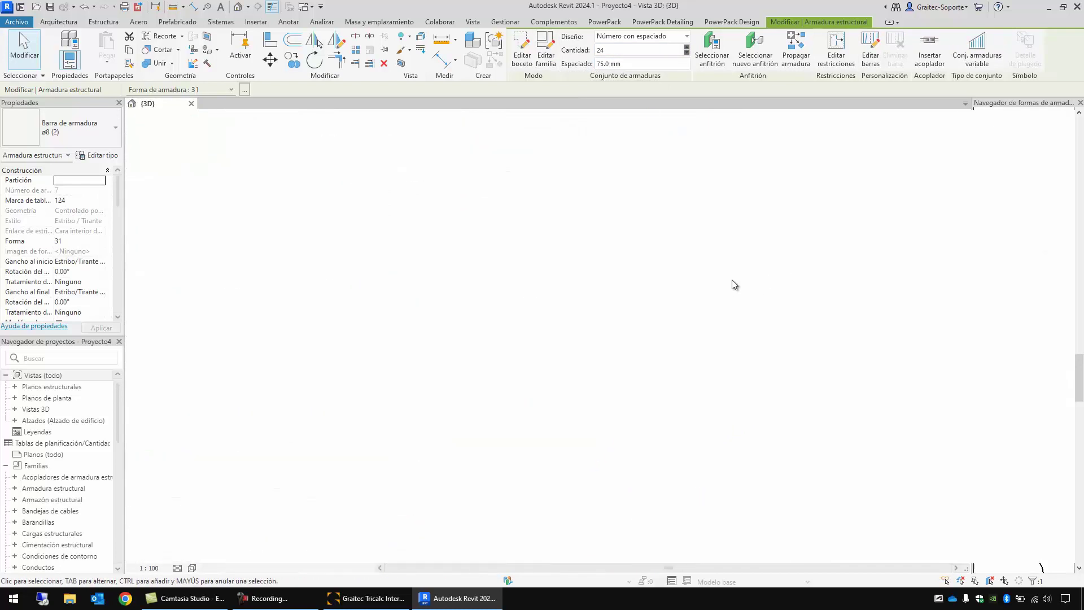
{"action": "key", "text": "Escape"}
- Shorten one ø12 column bar by dragging its end down the column
{"action": "scroll", "coordinate": [675, 249], "scroll_direction": "up", "scroll_amount": 2}
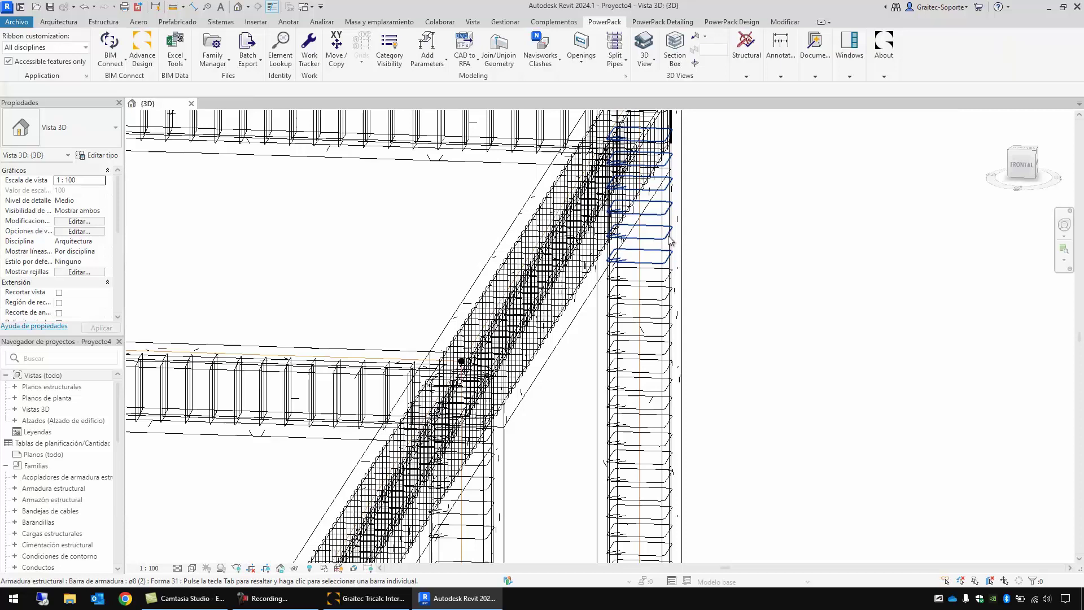
{"action": "left_click", "coordinate": [673, 248]}
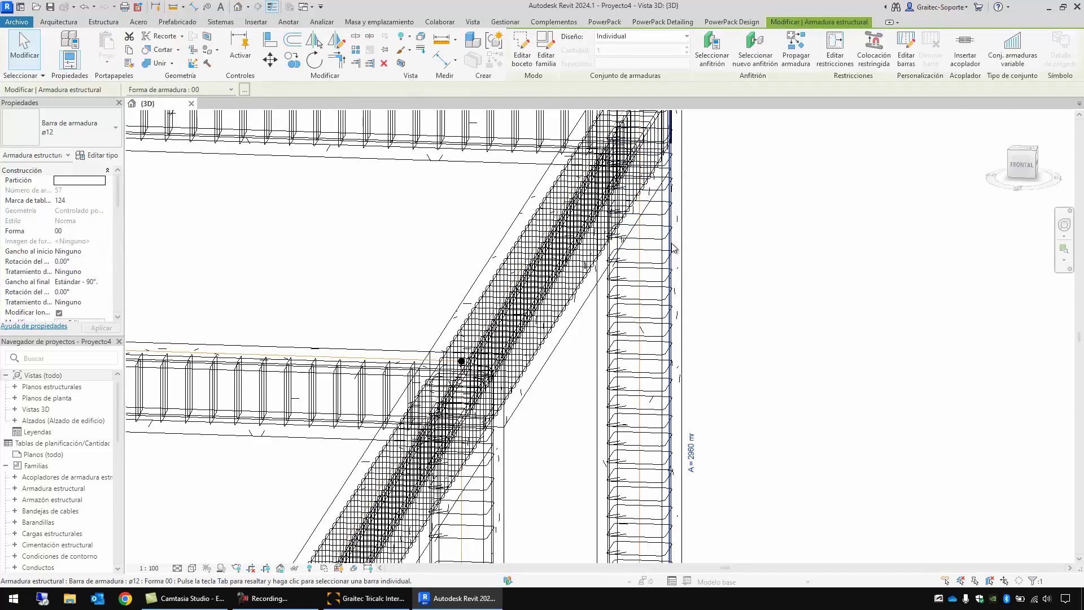
{"action": "scroll", "coordinate": [690, 230], "scroll_direction": "down", "scroll_amount": 2}
{"action": "scroll", "coordinate": [690, 229], "scroll_direction": "up", "scroll_amount": 2}
{"action": "left_click_drag", "start_coordinate": [650, 150], "coordinate": [646, 306]}
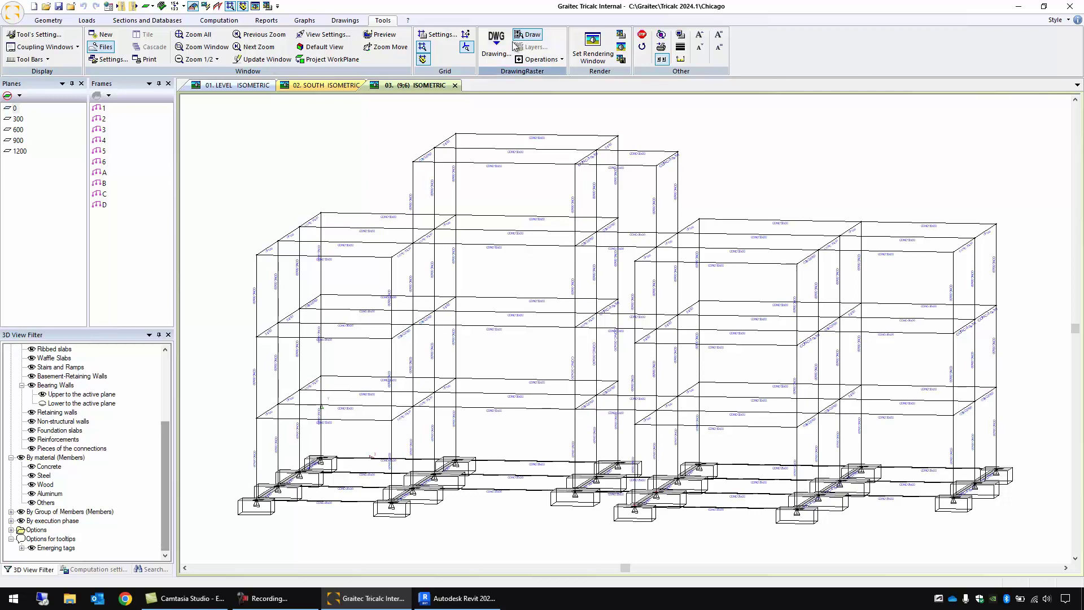
- Generate the Column Table and zoom in on Columns 28, 31, 33 and 36
{"action": "left_click", "coordinate": [343, 21]}
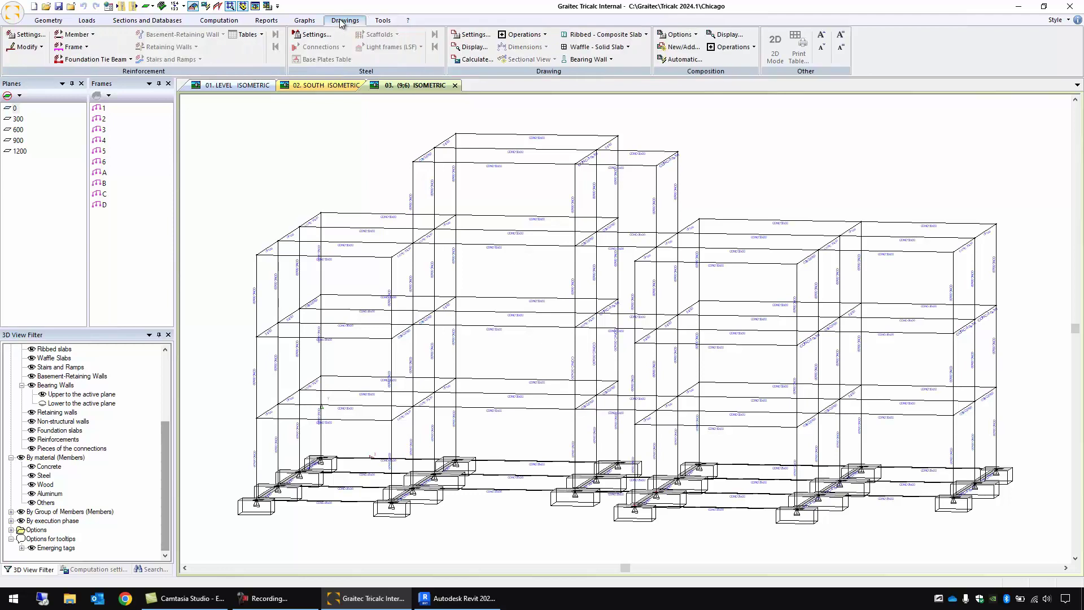
{"action": "left_click", "coordinate": [249, 35]}
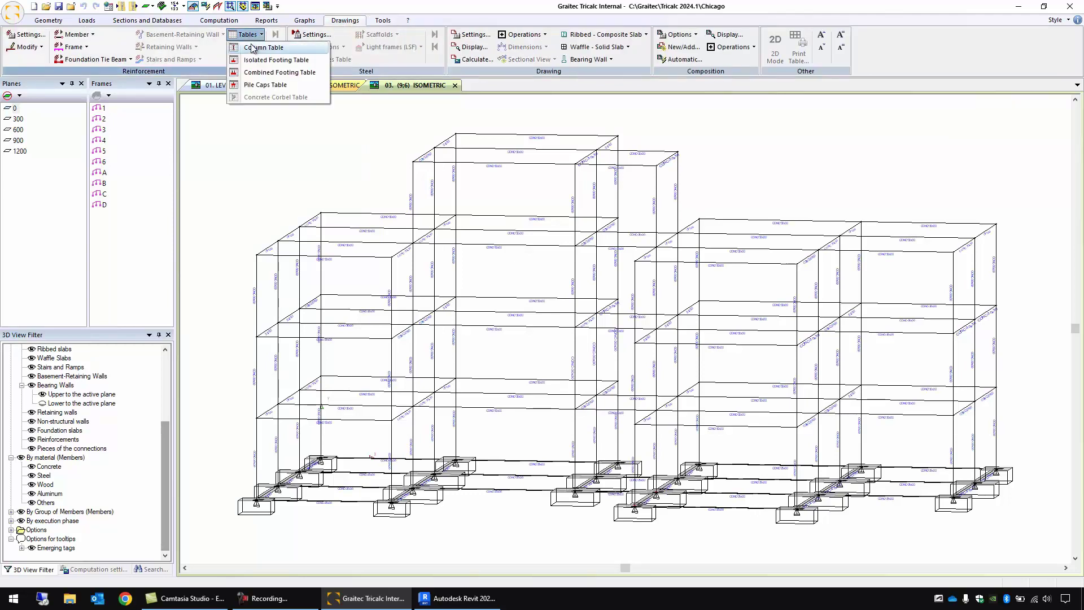
{"action": "left_click", "coordinate": [252, 47]}
{"action": "scroll", "coordinate": [618, 440], "scroll_direction": "up", "scroll_amount": 5}
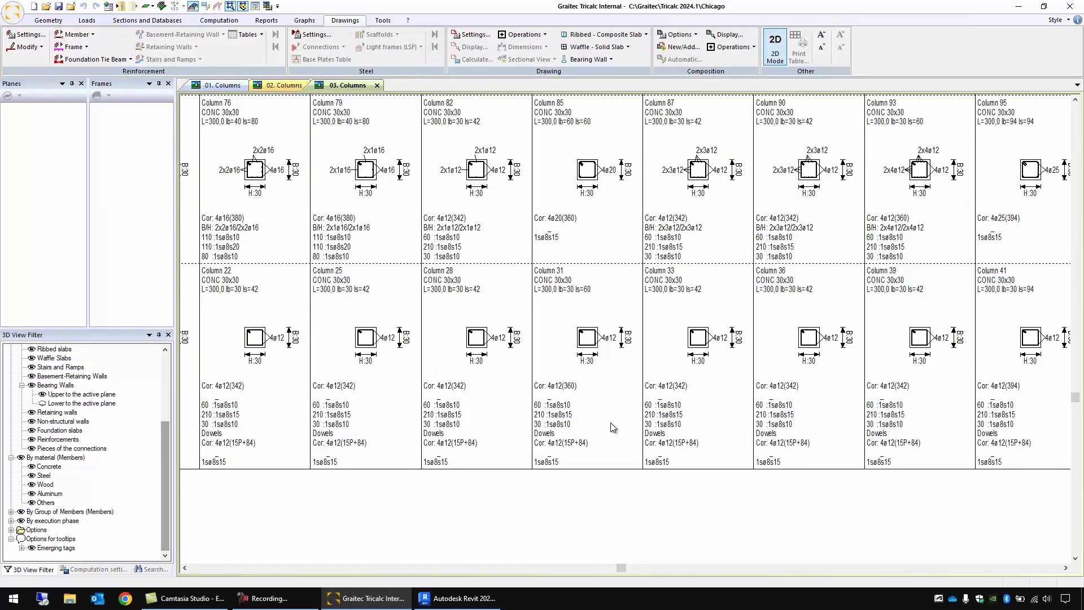
{"action": "scroll", "coordinate": [611, 423], "scroll_direction": "up", "scroll_amount": 2}
{"action": "scroll", "coordinate": [611, 422], "scroll_direction": "up", "scroll_amount": 2}
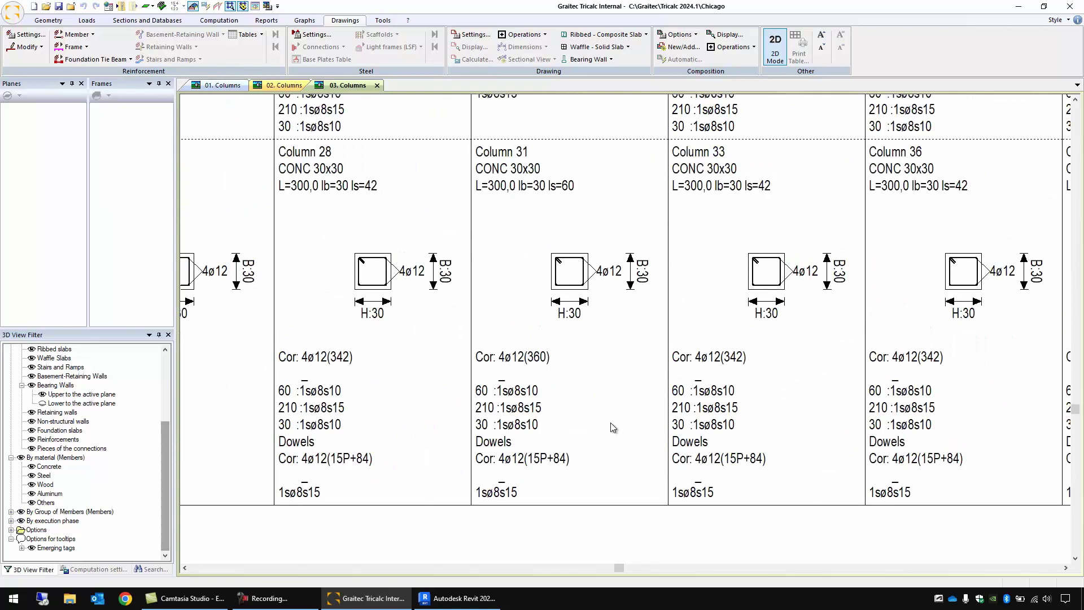
- Give Column 31 16 mm main corner bars plus 2 bars on each Yp and Zp face
{"action": "left_click", "coordinate": [27, 48]}
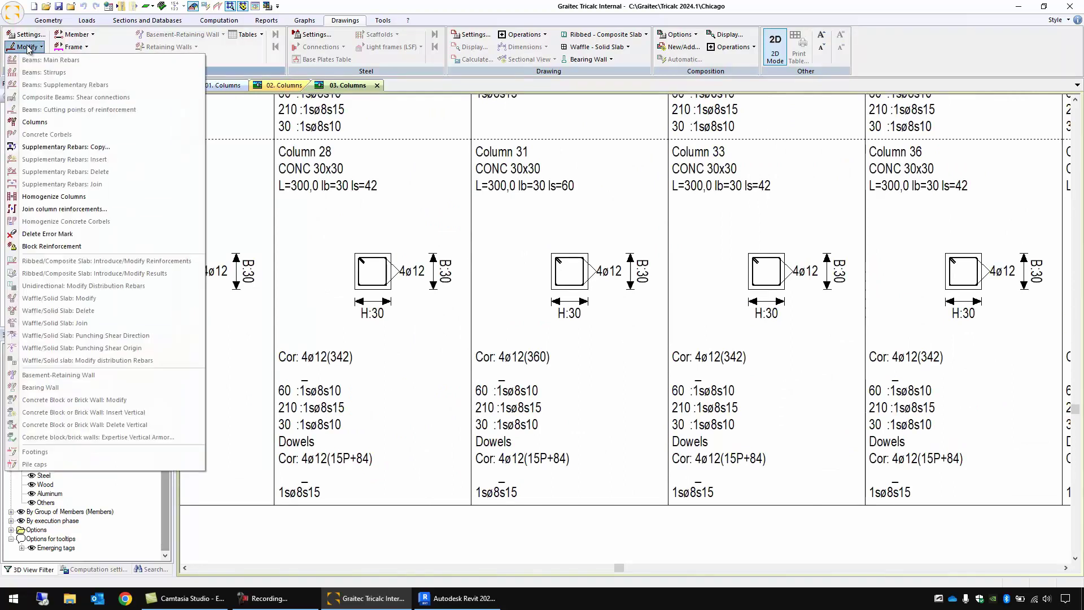
{"action": "left_click", "coordinate": [35, 122]}
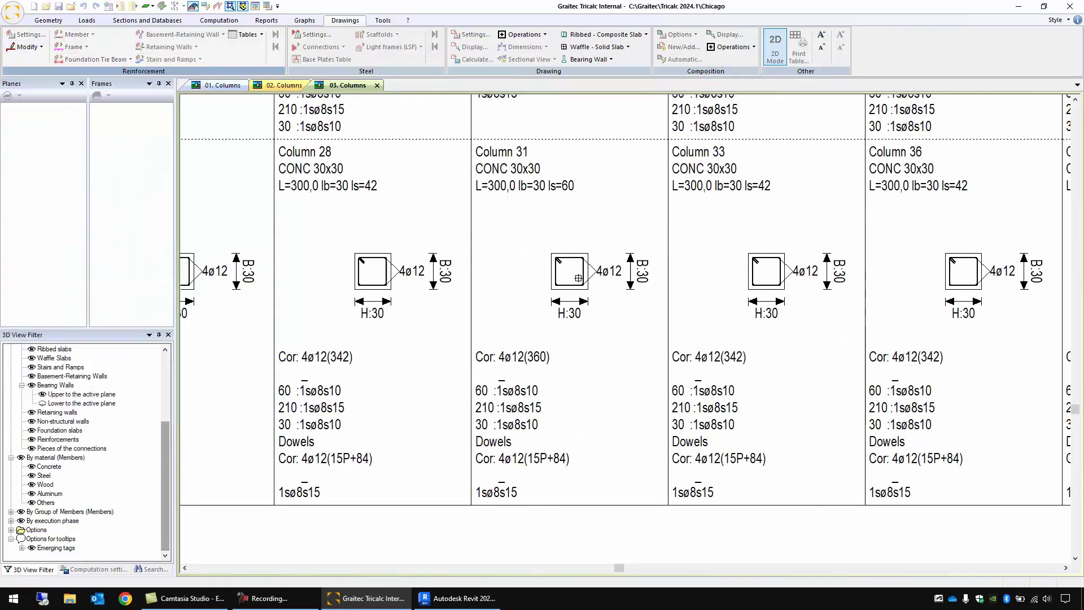
{"action": "left_click", "coordinate": [576, 279]}
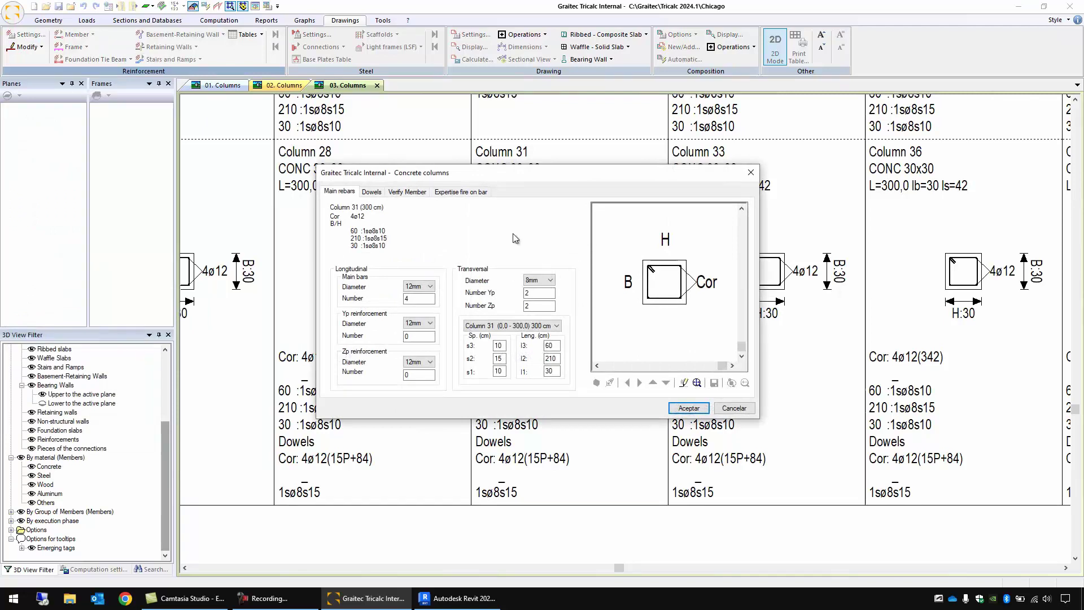
{"action": "left_click", "coordinate": [417, 301]}
{"action": "left_click", "coordinate": [429, 286]}
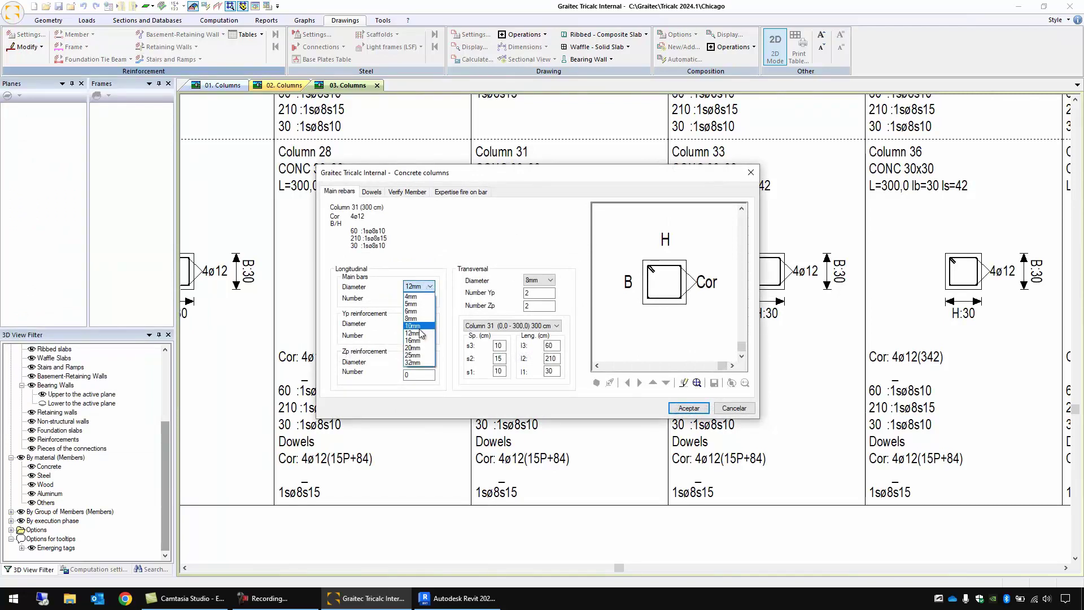
{"action": "left_click", "coordinate": [421, 341]}
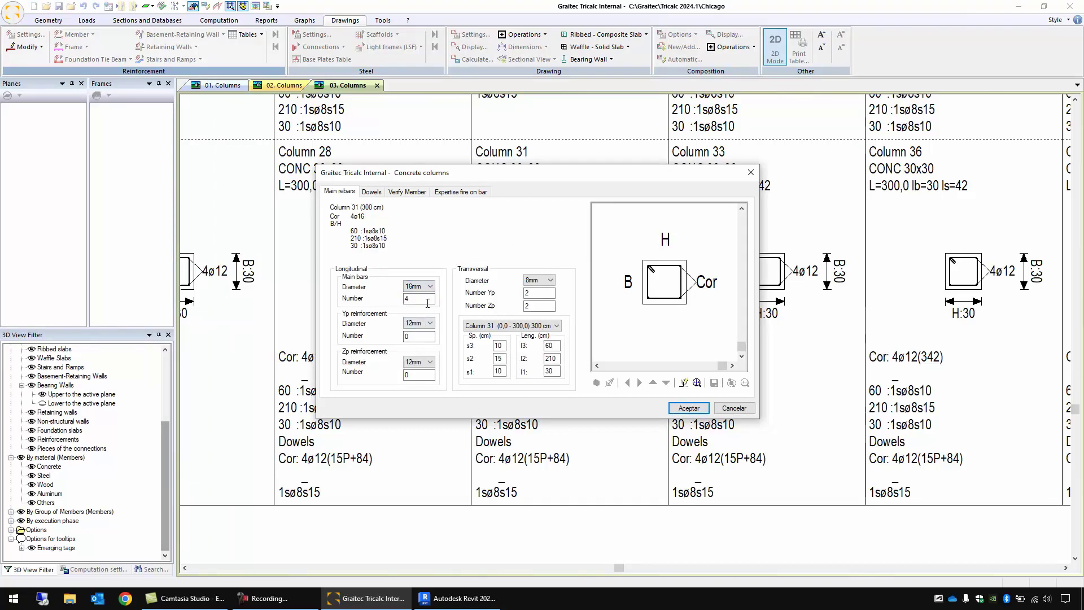
{"action": "left_click", "coordinate": [421, 336]}
{"action": "double_click", "coordinate": [422, 336]}
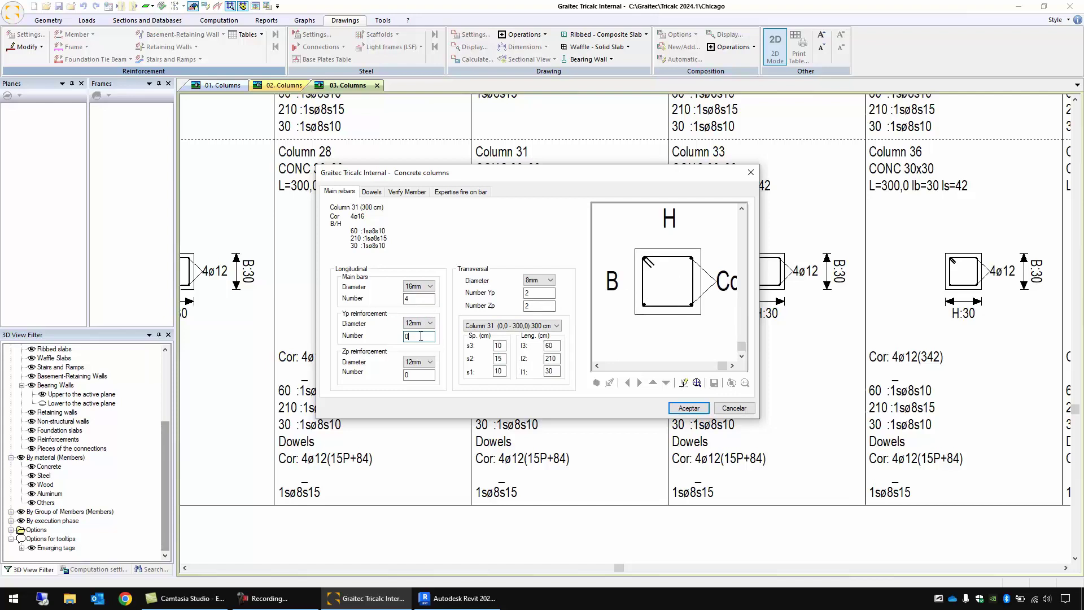
{"action": "type", "text": "2"}
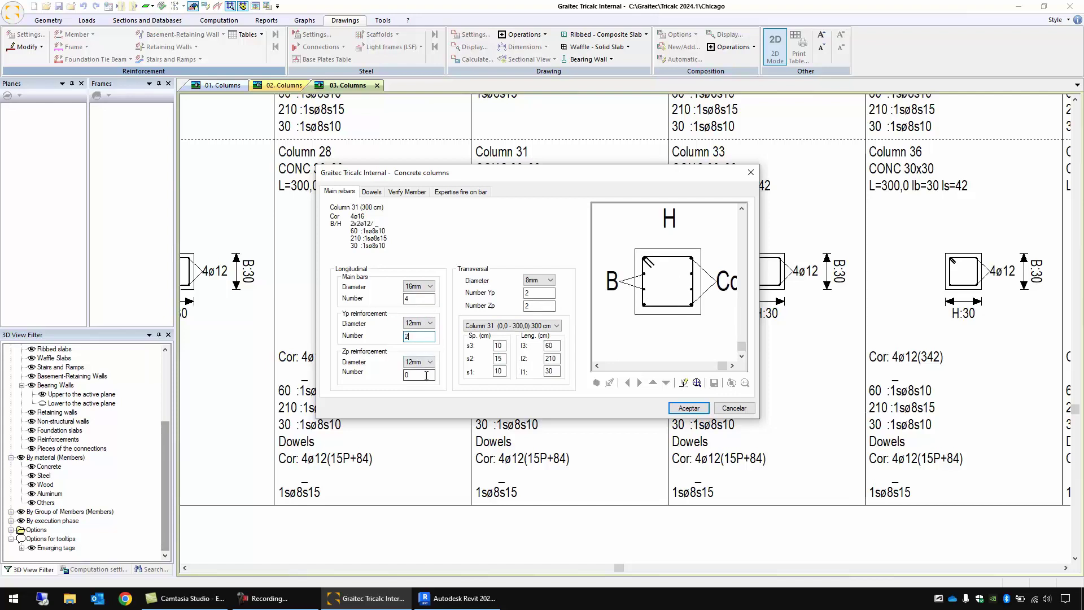
{"action": "type", "text": "2"}
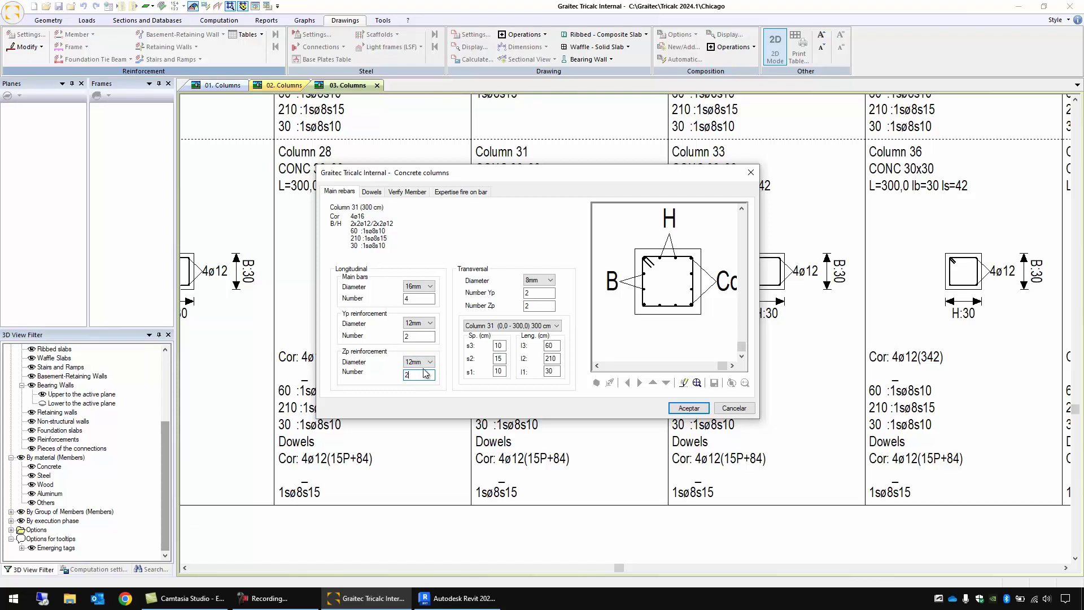
{"action": "left_click", "coordinate": [687, 409]}
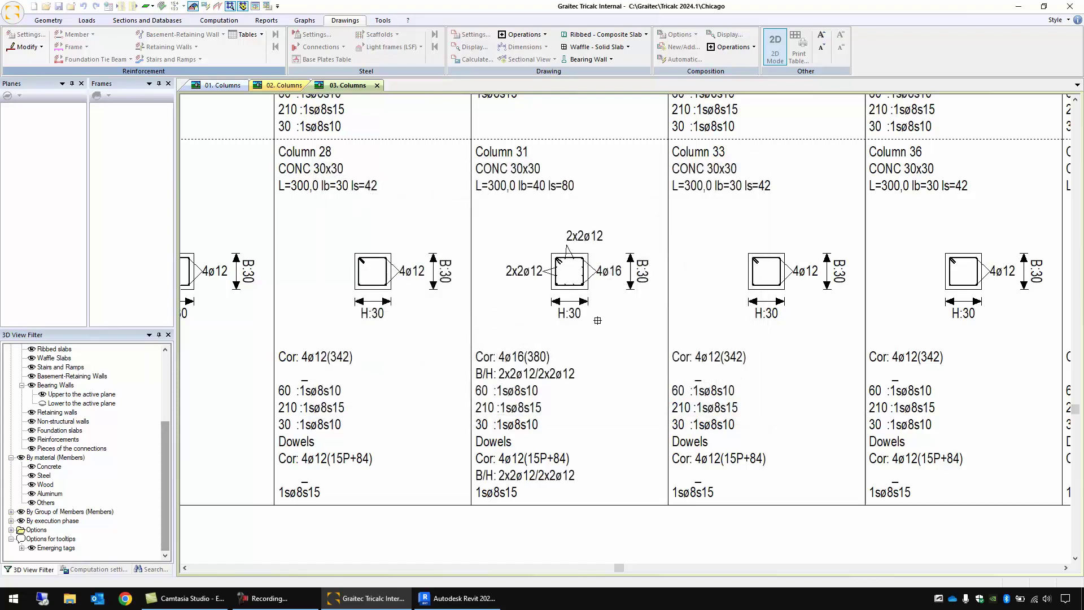
- Leave 2D mode, zoom in on the foundation footings and start modifying footing reinforcement
{"action": "left_click", "coordinate": [775, 46]}
{"action": "scroll", "coordinate": [1014, 517], "scroll_direction": "up", "scroll_amount": 5}
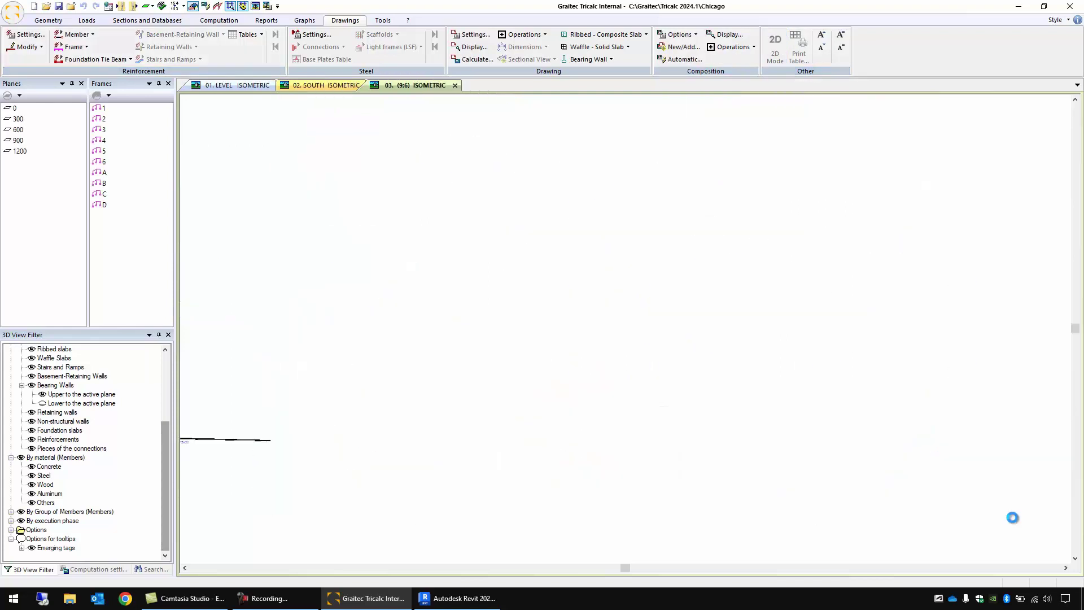
{"action": "middle_click_drag", "start_coordinate": [981, 510], "coordinate": [570, 312]}
{"action": "left_click", "coordinate": [25, 46]}
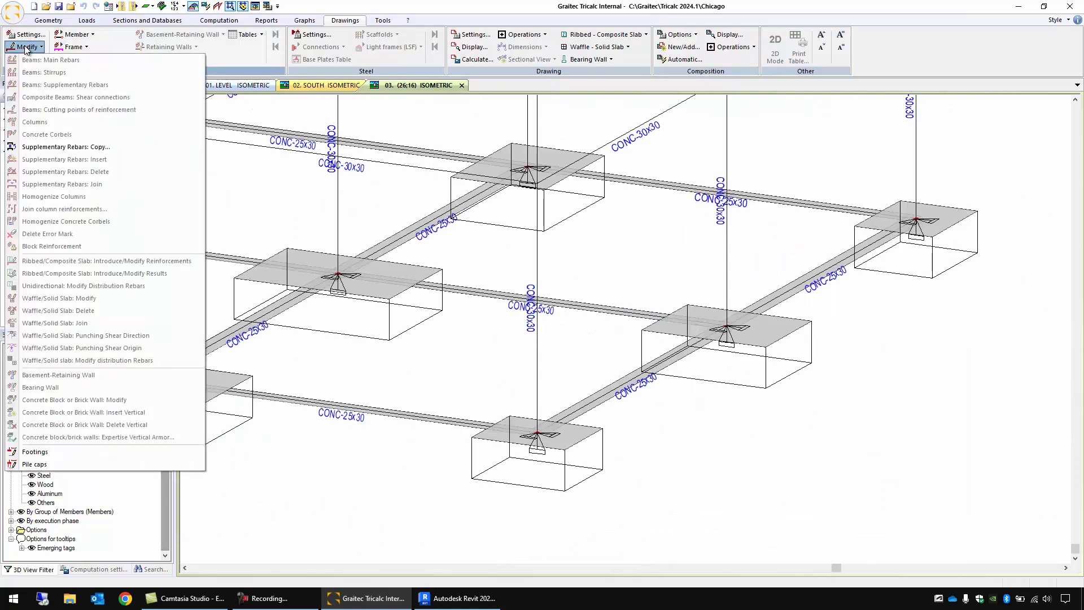
{"action": "left_click", "coordinate": [70, 452]}
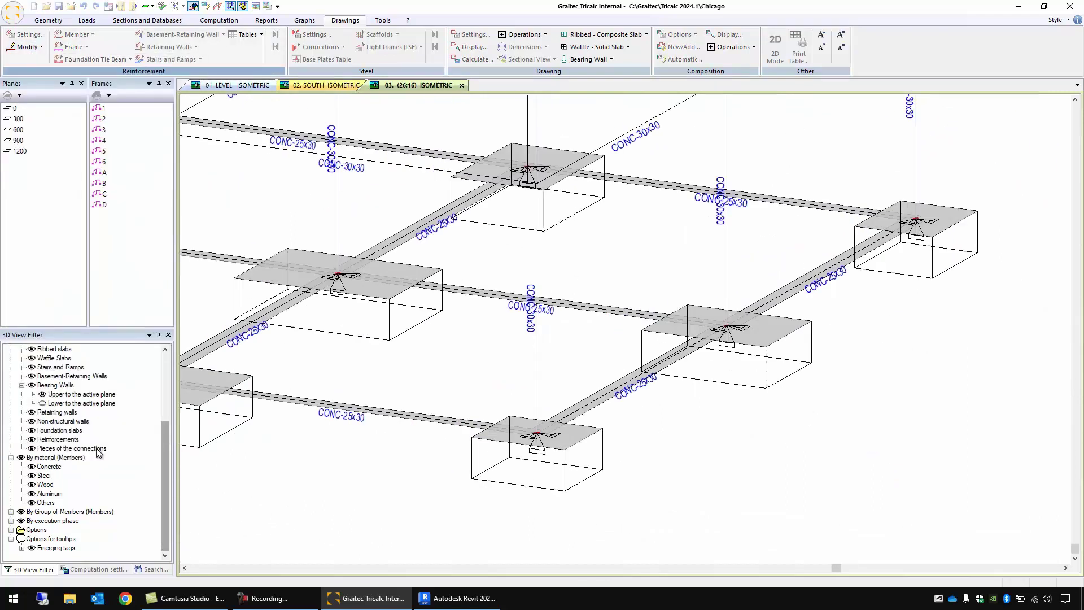
- Resize footing 12 to 200 × 200 cm for dimensions A and B
{"action": "left_click", "coordinate": [727, 328]}
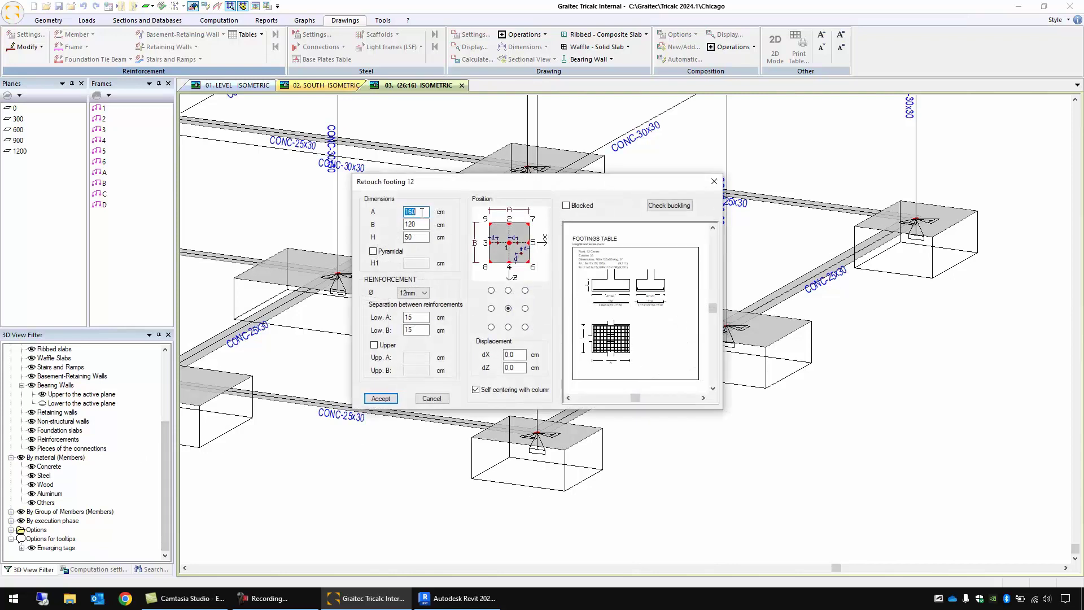
{"action": "type", "text": "200"}
{"action": "key", "text": "Tab"}
{"action": "type", "text": "200"}
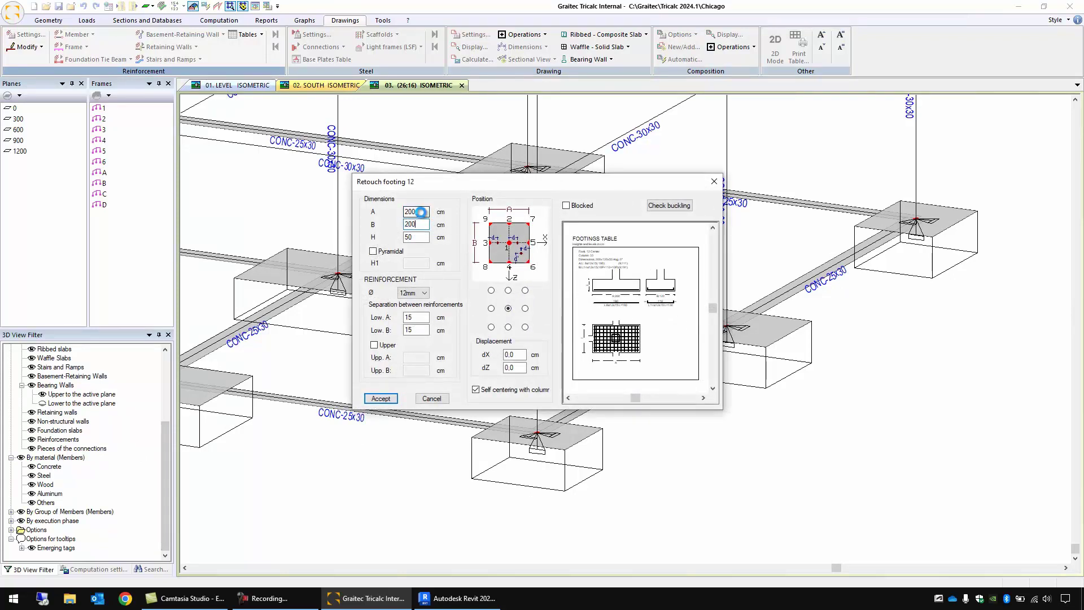
- Switch footing 12 to ø16 bars with upper reinforcement and recalculate its joined tie beams
{"action": "left_click", "coordinate": [415, 293]}
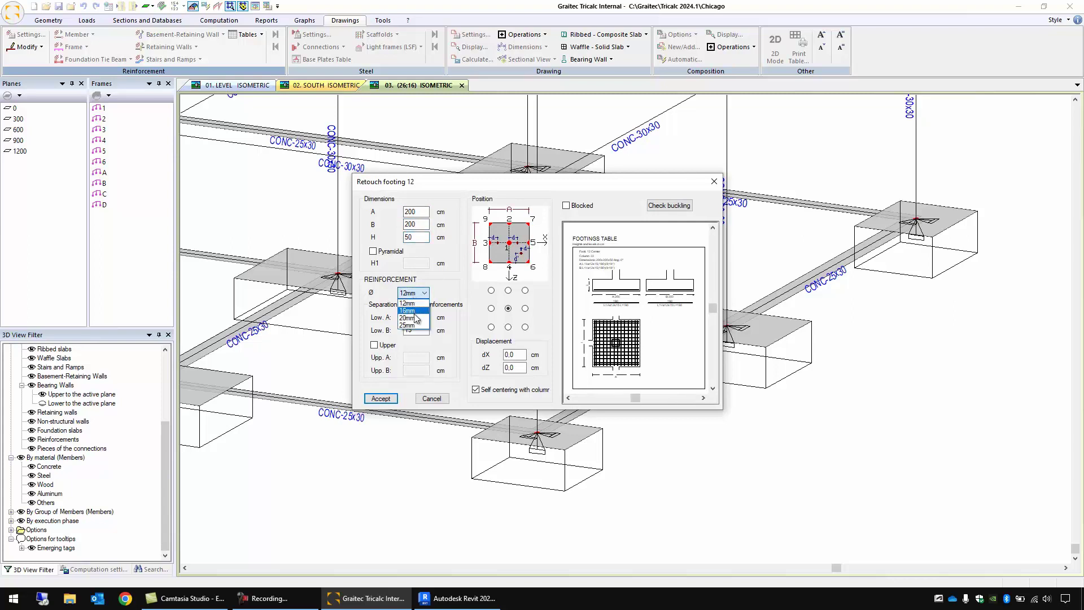
{"action": "left_click", "coordinate": [415, 311]}
{"action": "double_click", "coordinate": [419, 331]}
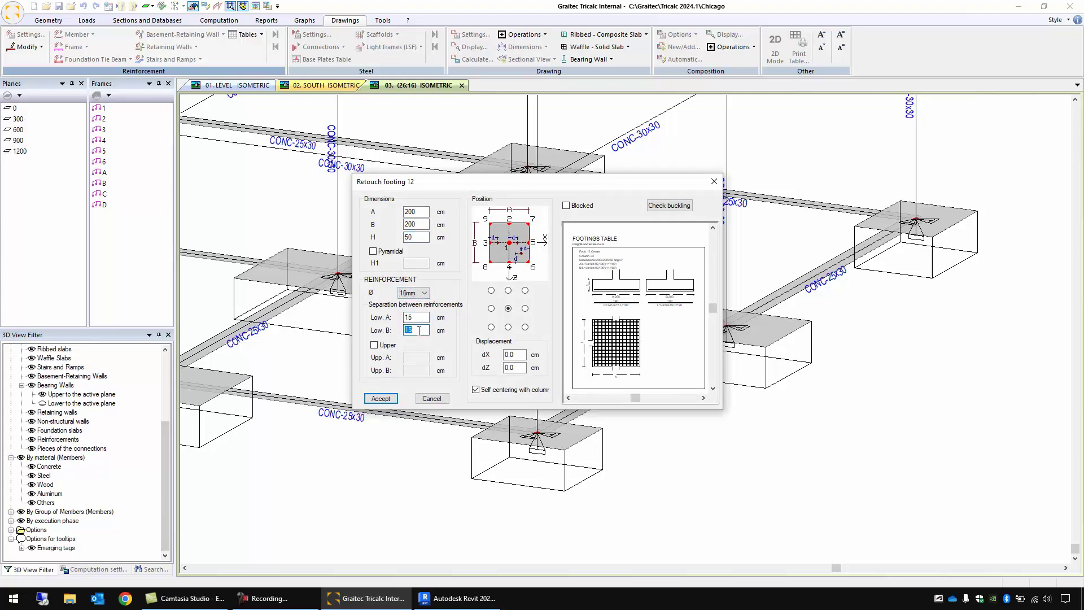
{"action": "left_click", "coordinate": [374, 345]}
{"action": "double_click", "coordinate": [419, 358]}
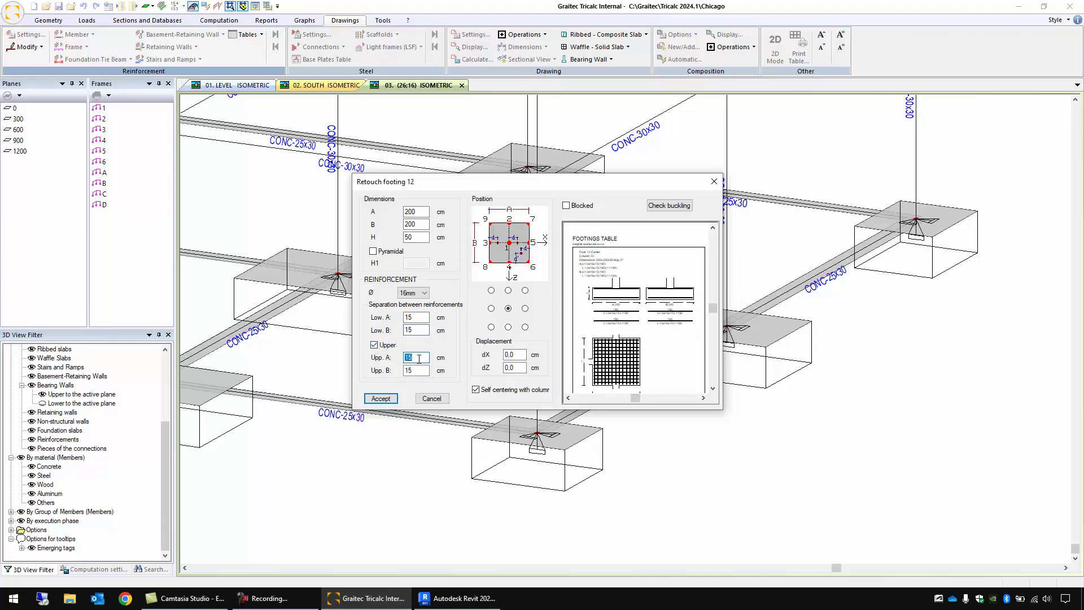
{"action": "left_click", "coordinate": [387, 400]}
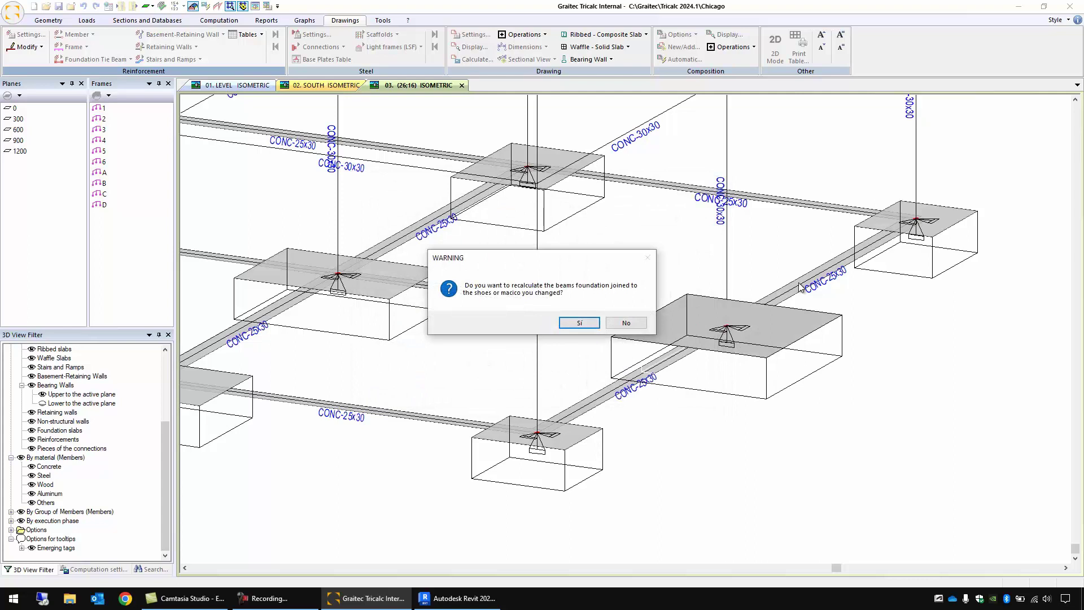
{"action": "left_click", "coordinate": [579, 323]}
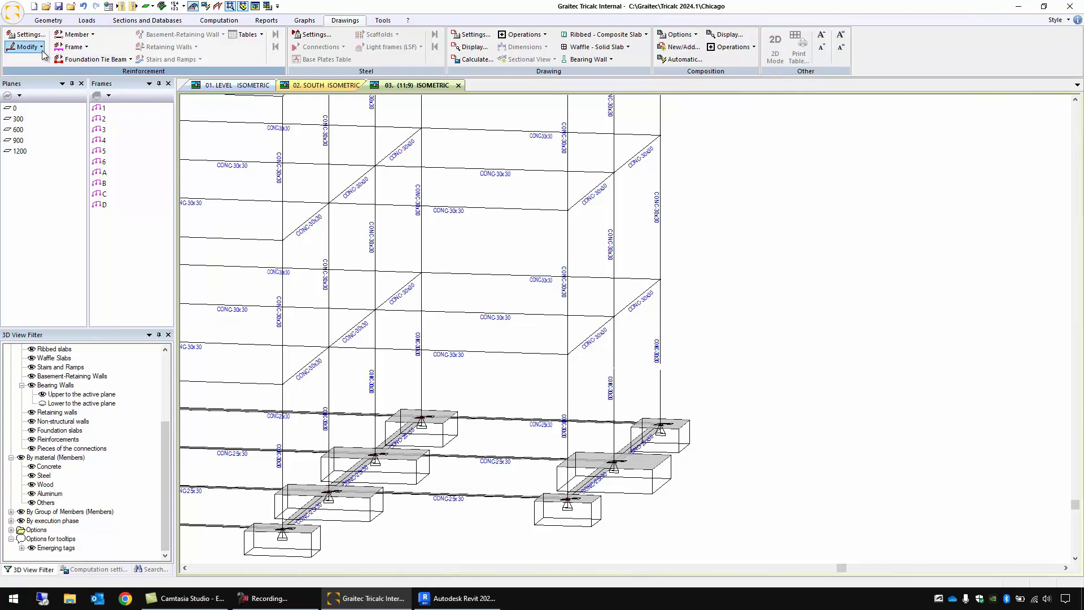
- Display frame B on its own as a single drawn frame
{"action": "left_click", "coordinate": [86, 48]}
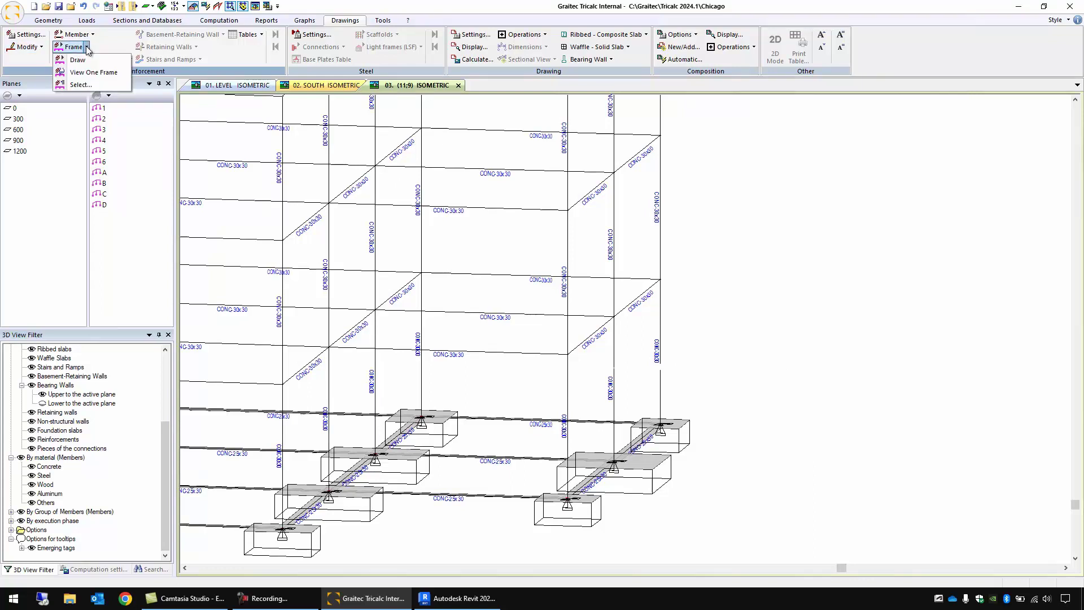
{"action": "left_click", "coordinate": [84, 59]}
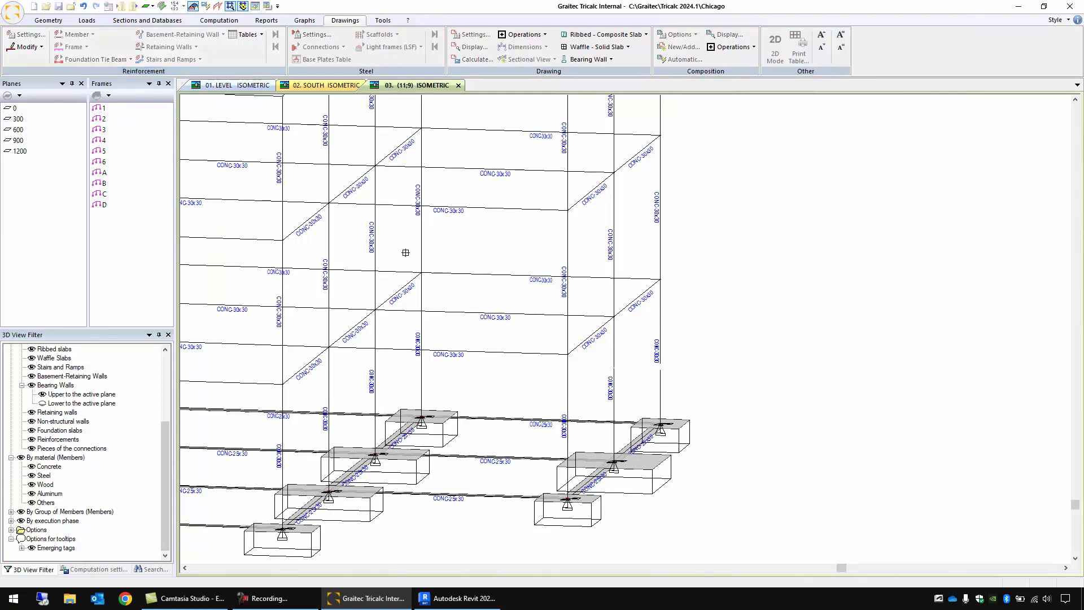
{"action": "left_click", "coordinate": [550, 315]}
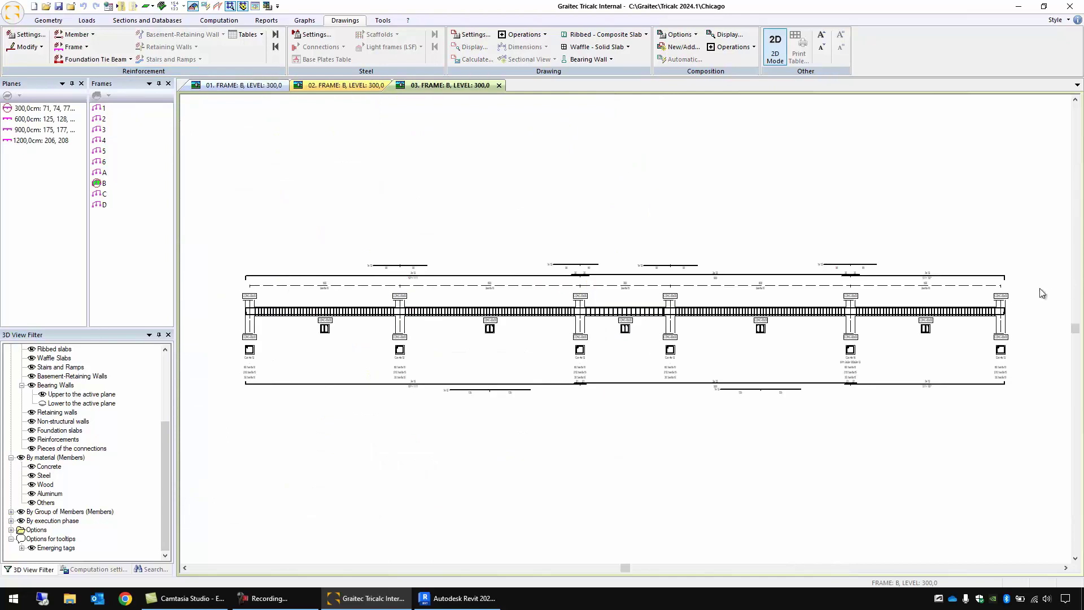
{"action": "scroll", "coordinate": [1042, 293], "scroll_direction": "up", "scroll_amount": 3}
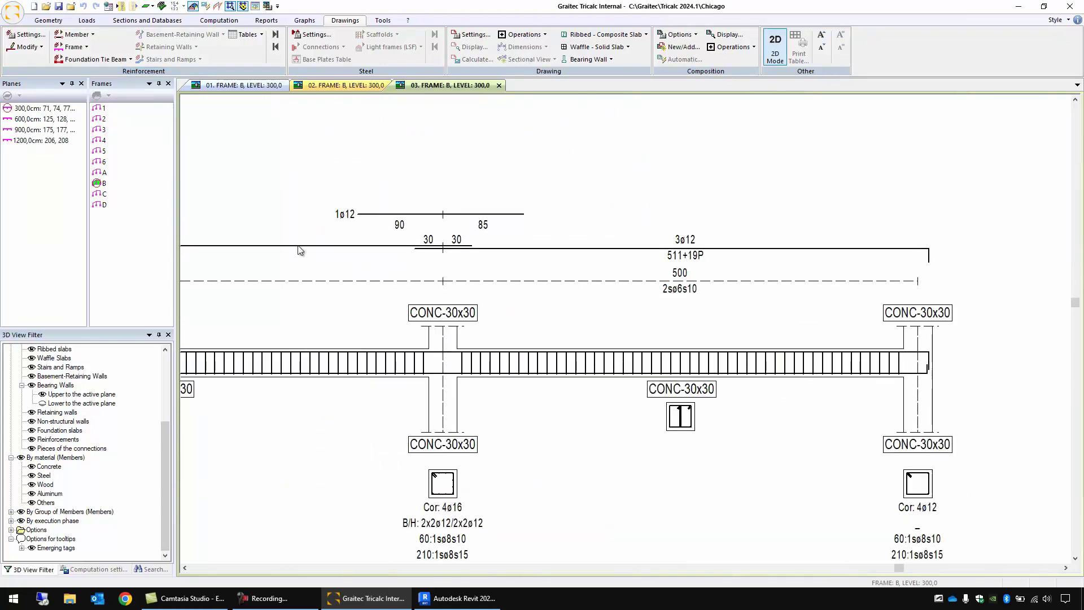
- Change the top beam's upper bars from 3 to 5ø12 and return to the 3D isometric view
{"action": "left_click", "coordinate": [27, 47]}
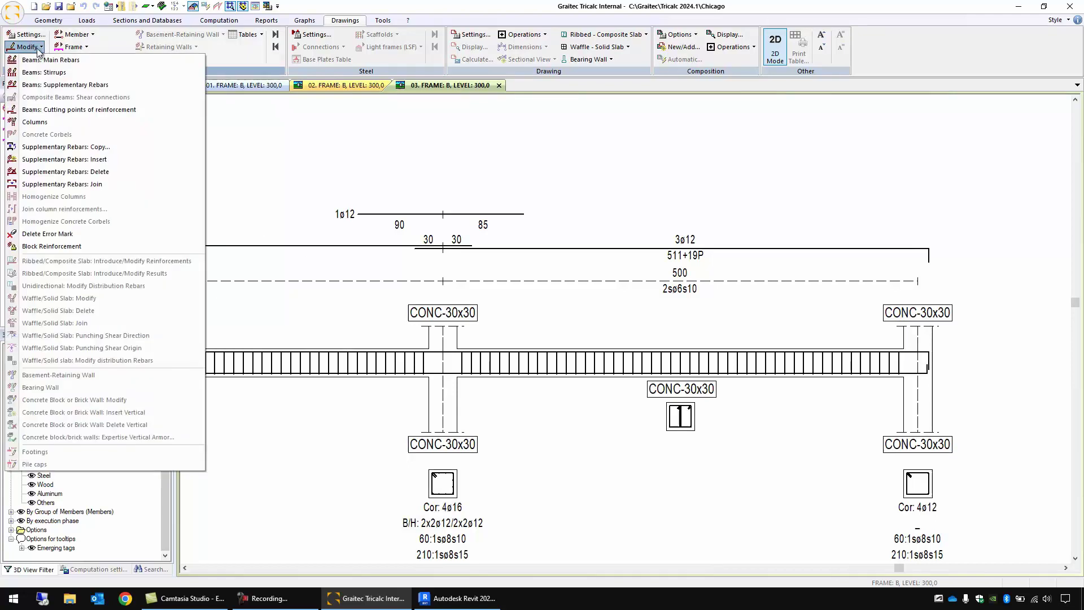
{"action": "left_click", "coordinate": [50, 60]}
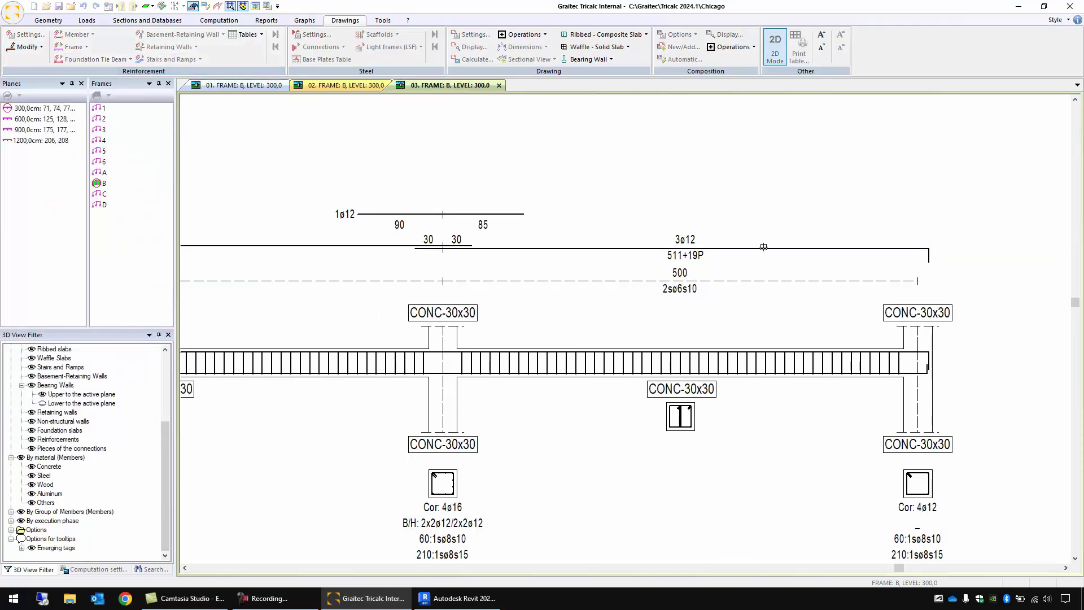
{"action": "left_click", "coordinate": [766, 249]}
{"action": "double_click", "coordinate": [506, 286]}
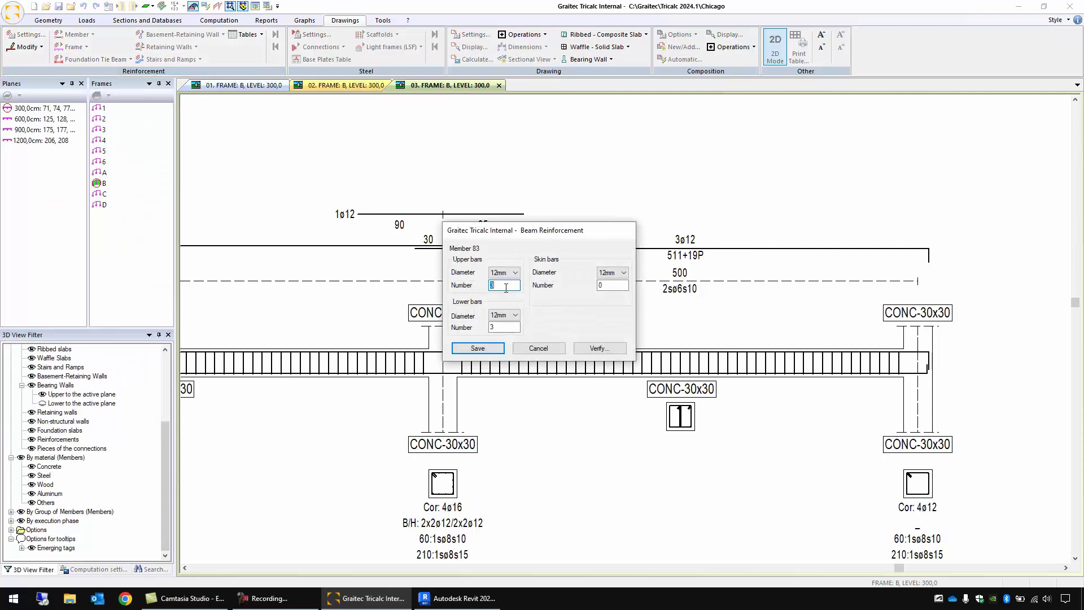
{"action": "type", "text": "5"}
{"action": "left_click", "coordinate": [479, 348]}
{"action": "left_click", "coordinate": [775, 47]}
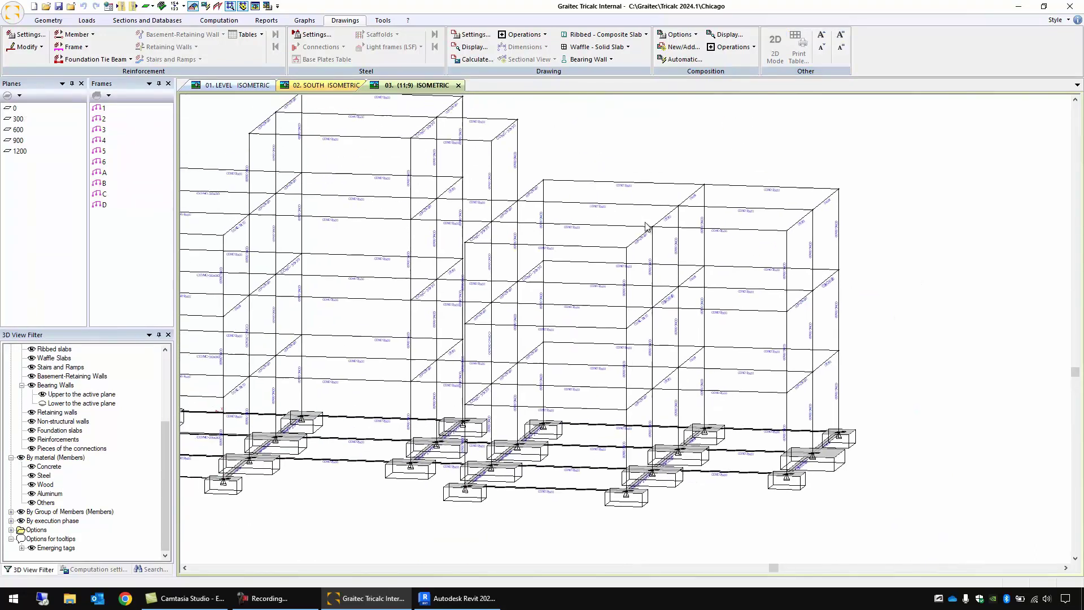
- Create or update the global manufacturing table from the Reports menu
{"action": "left_click", "coordinate": [266, 20]}
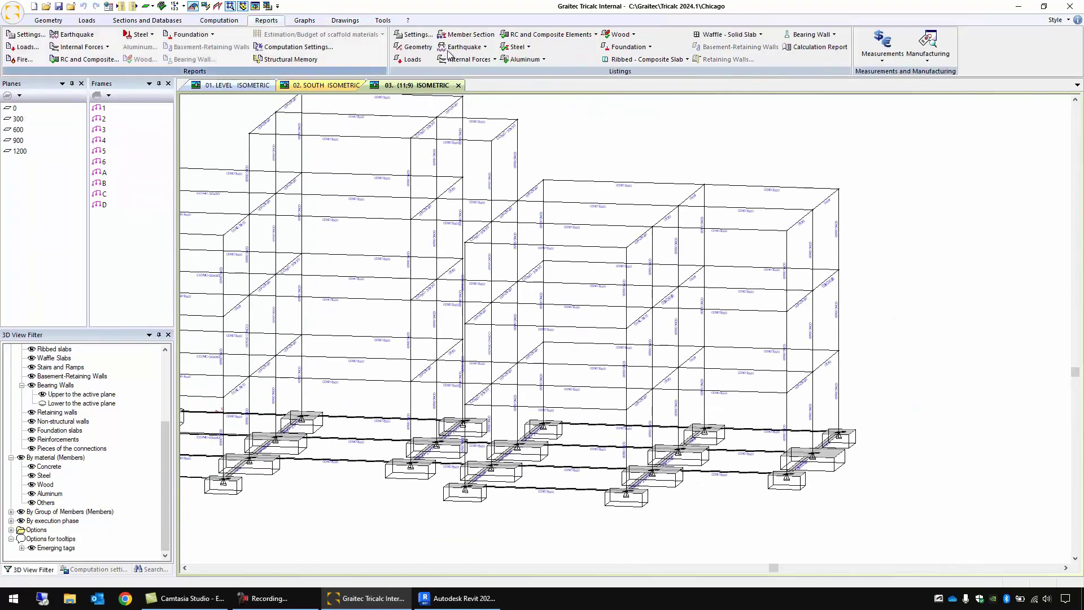
{"action": "left_click", "coordinate": [928, 58]}
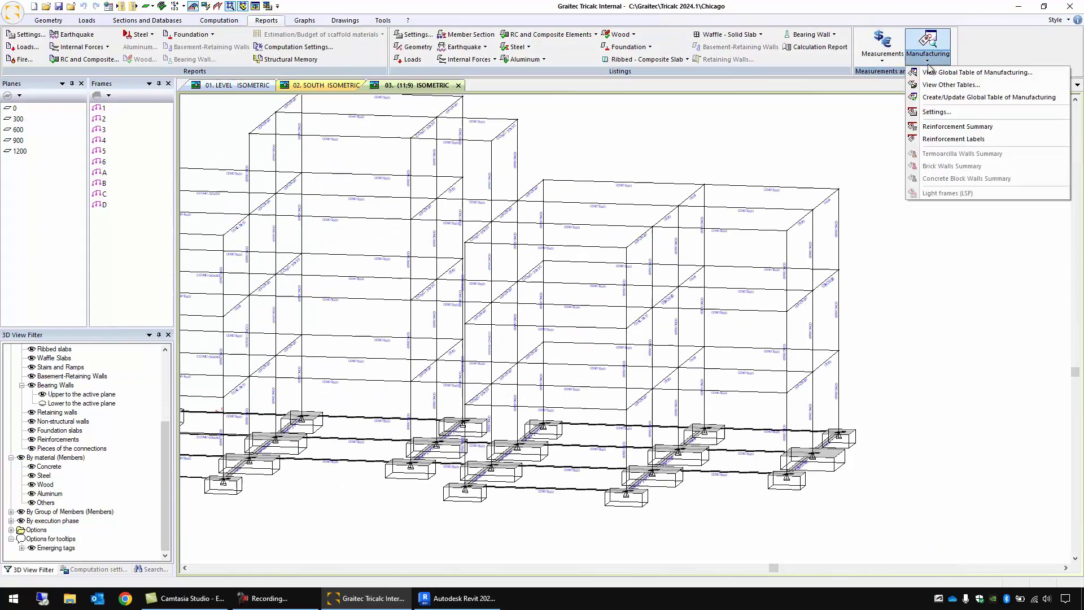
{"action": "left_click", "coordinate": [954, 98]}
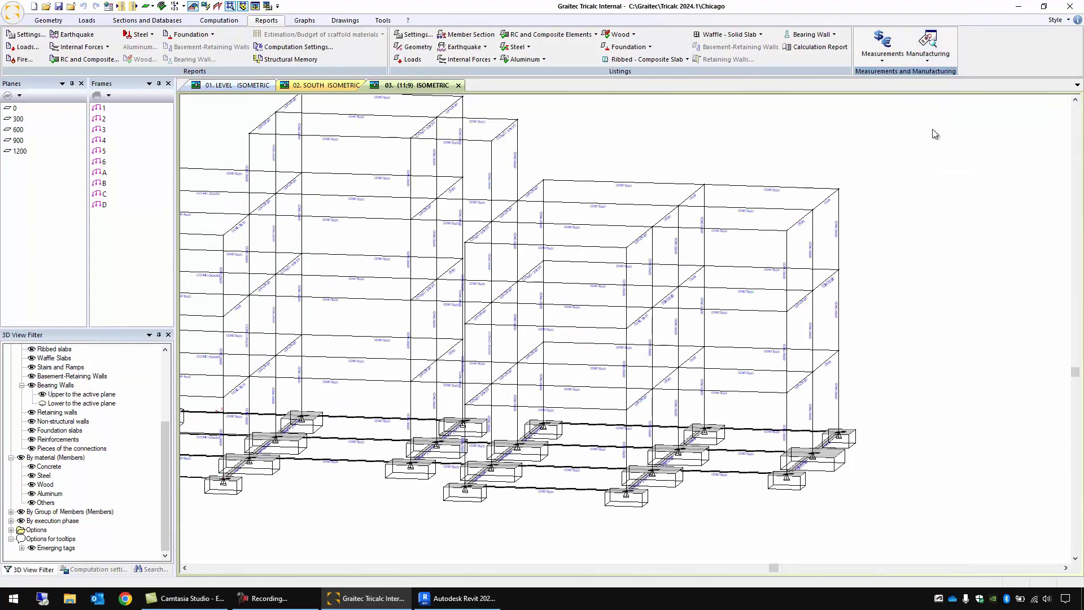
- Export the model in Graitec BIM format, overwriting Chicago.gtcx on the desktop
{"action": "left_click", "coordinate": [14, 12]}
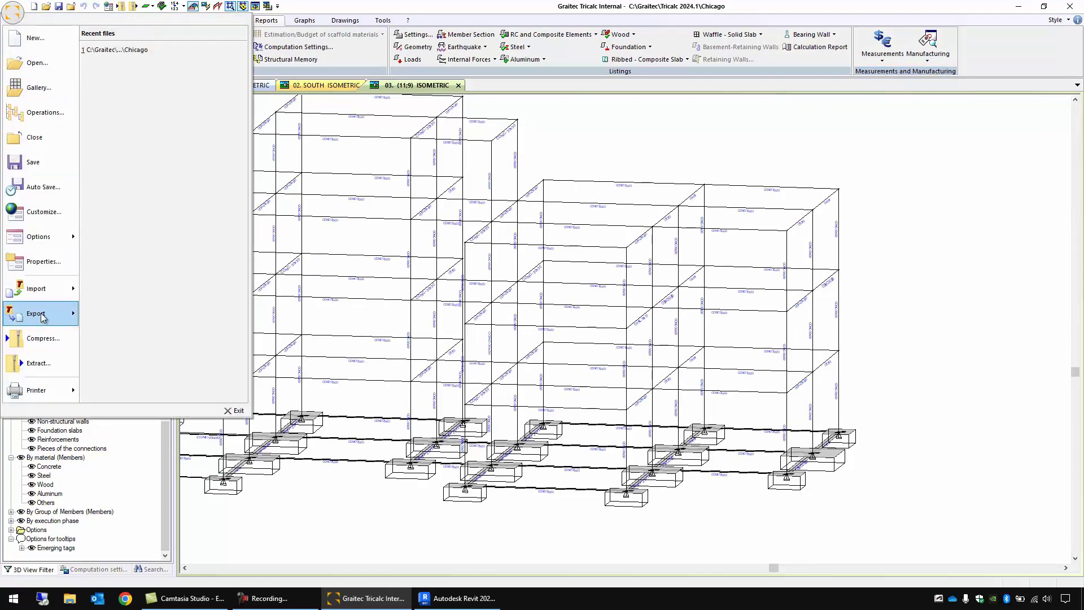
{"action": "mouse_move", "coordinate": [70, 308]}
{"action": "mouse_move", "coordinate": [167, 87]}
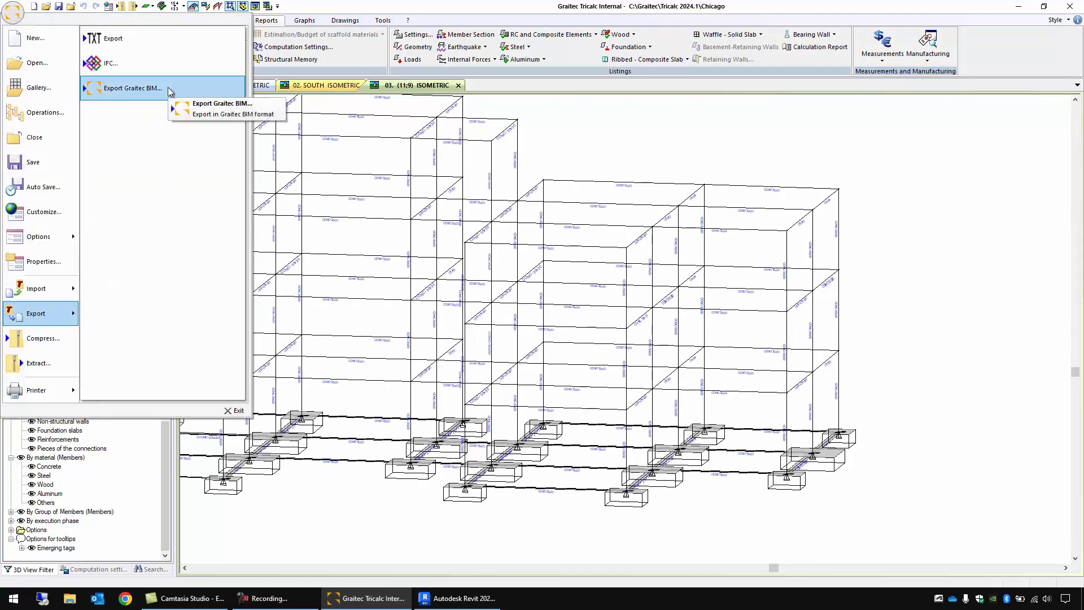
{"action": "left_click", "coordinate": [192, 103]}
{"action": "double_click", "coordinate": [467, 243]}
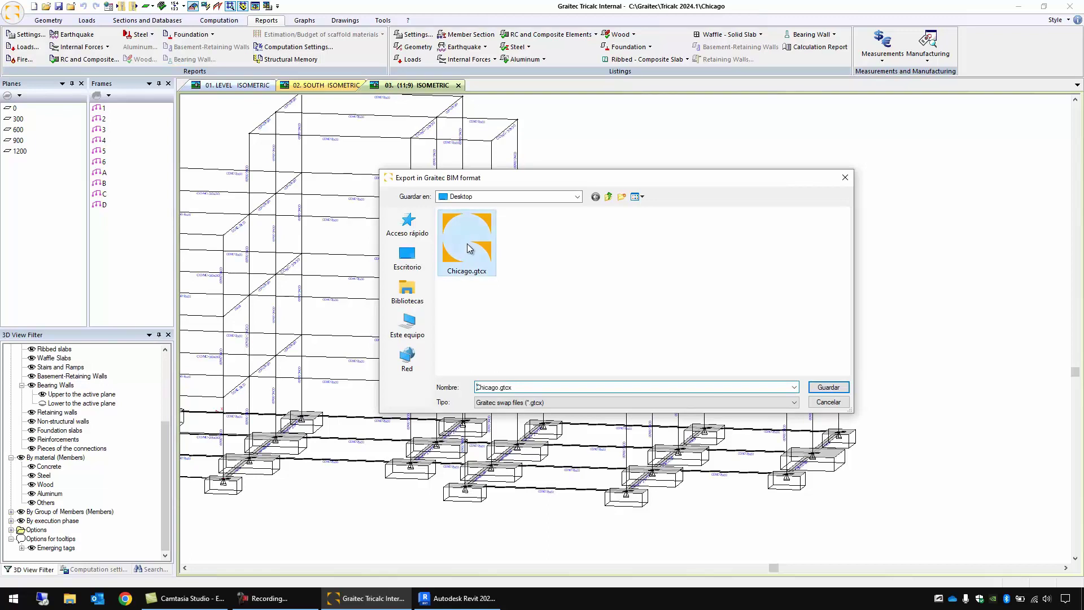
{"action": "left_click", "coordinate": [574, 323]}
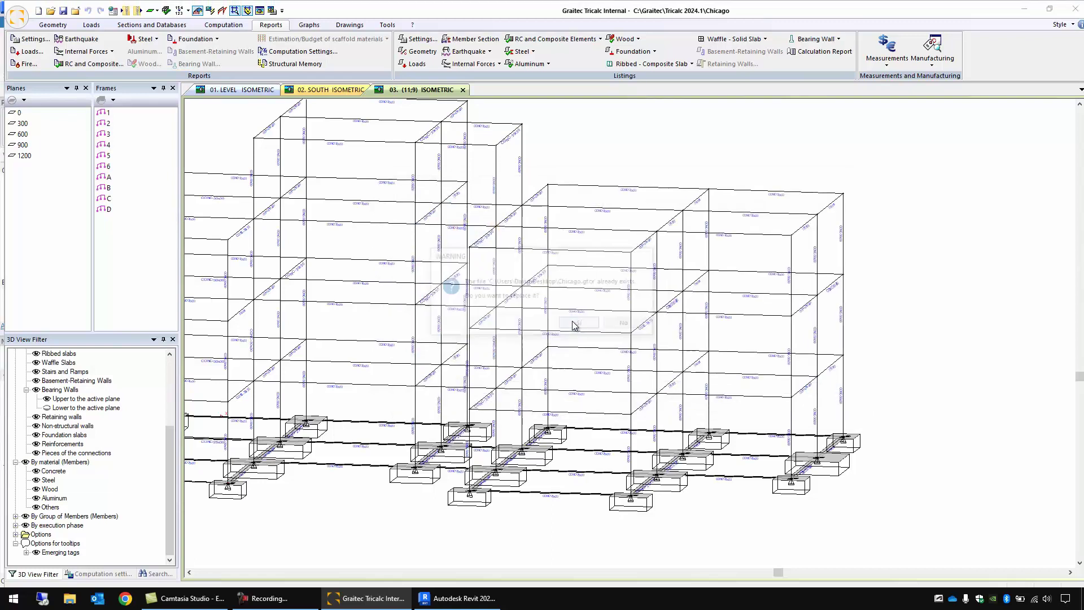
{"action": "left_click", "coordinate": [504, 404]}
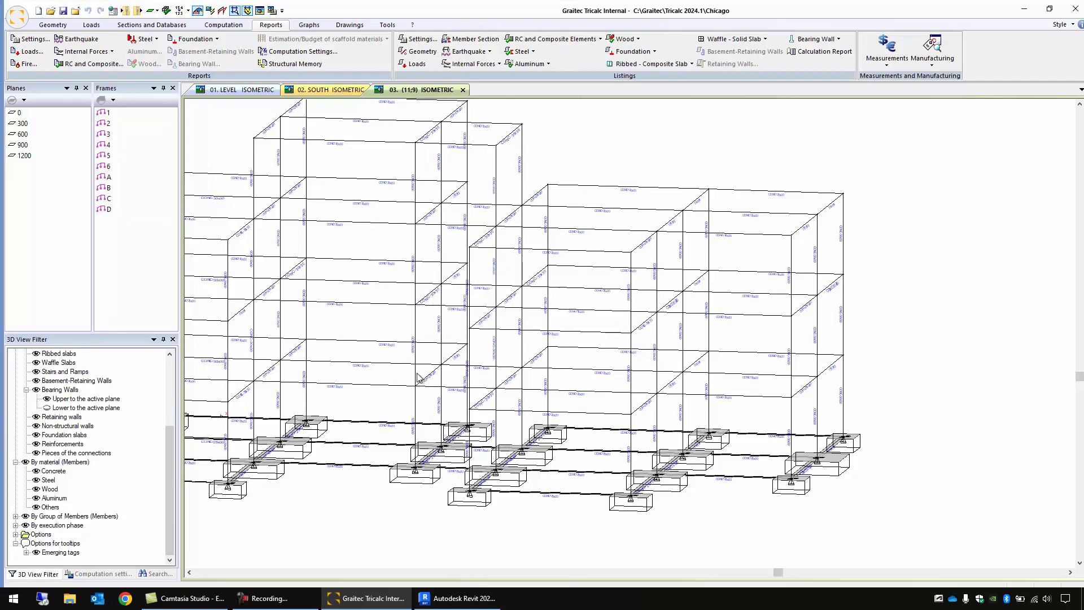
- In Revit, import Chicago.gtcx from the desktop through PowerPack BIM Connect
{"action": "left_click", "coordinate": [455, 598]}
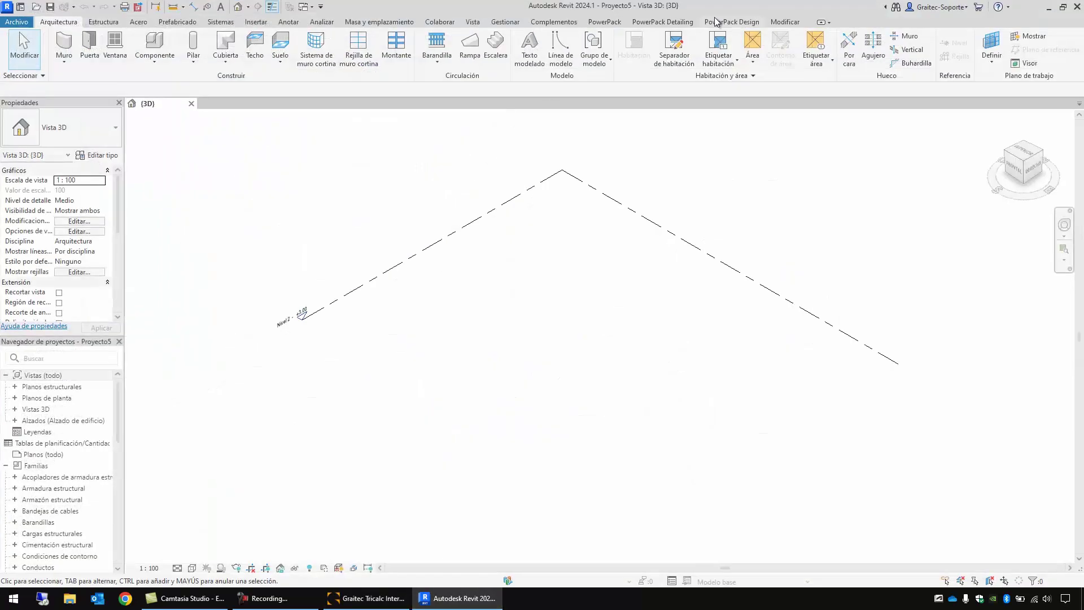
{"action": "left_click", "coordinate": [616, 22]}
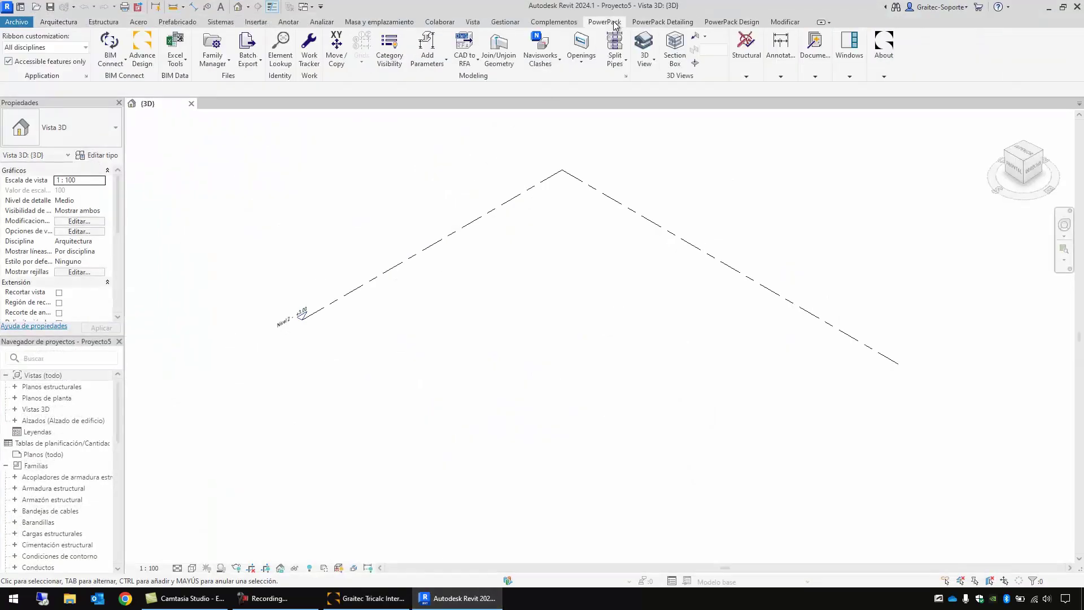
{"action": "left_click", "coordinate": [111, 54]}
{"action": "left_click", "coordinate": [124, 104]}
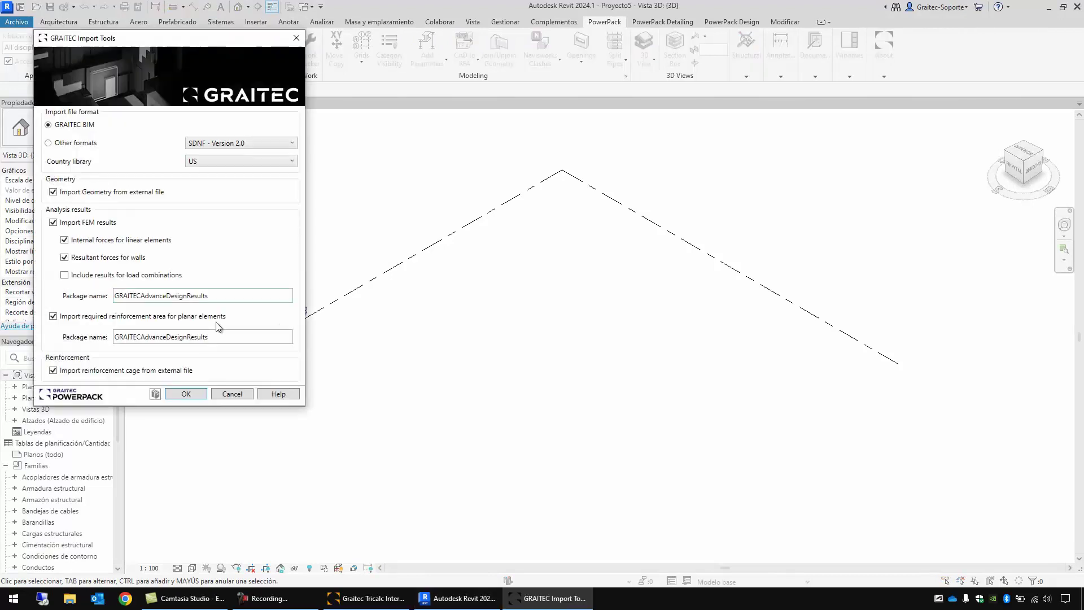
{"action": "left_click", "coordinate": [195, 392]}
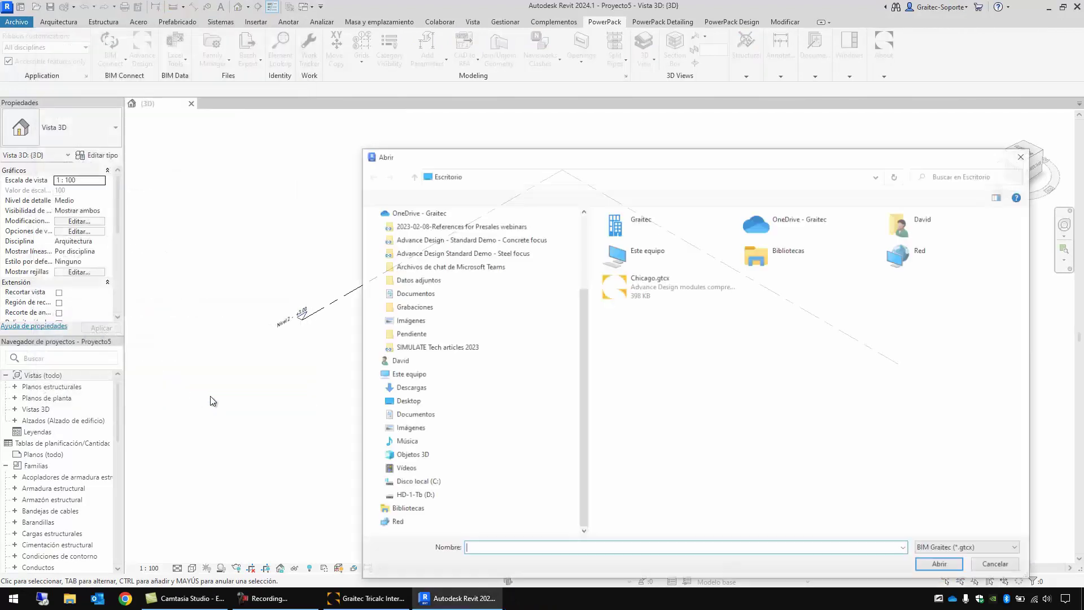
{"action": "double_click", "coordinate": [653, 292]}
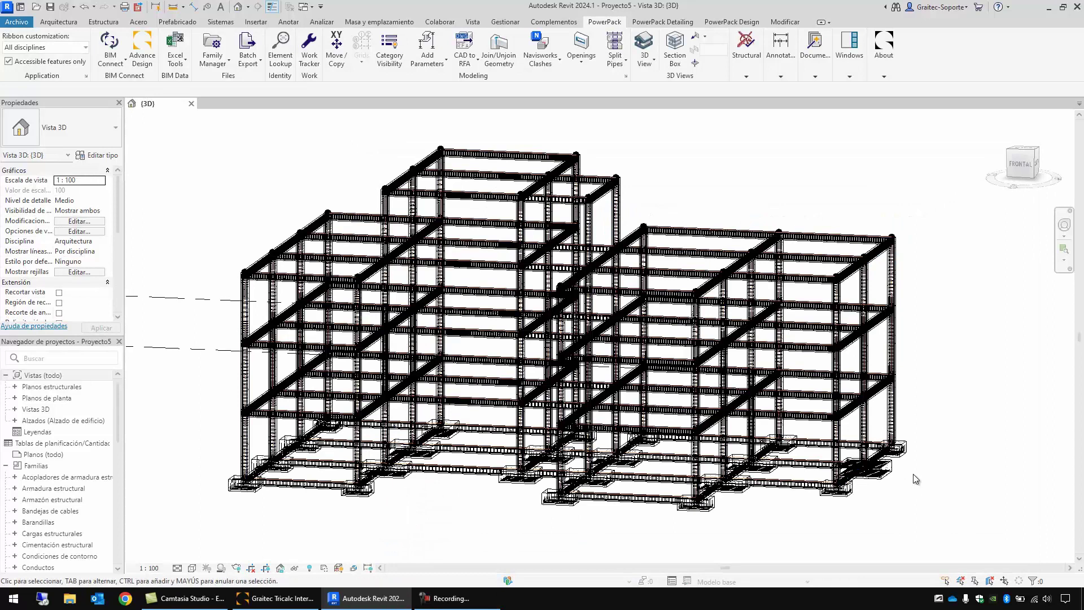
{"action": "scroll", "coordinate": [912, 455], "scroll_direction": "up", "scroll_amount": 5}
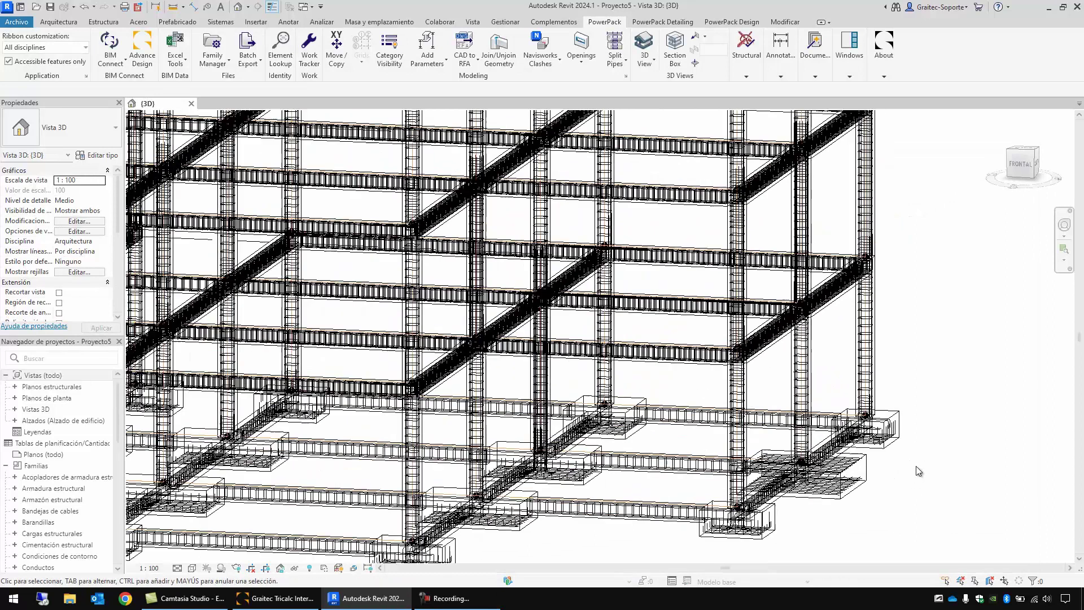
{"action": "middle_click_drag", "start_coordinate": [924, 516], "coordinate": [806, 481]}
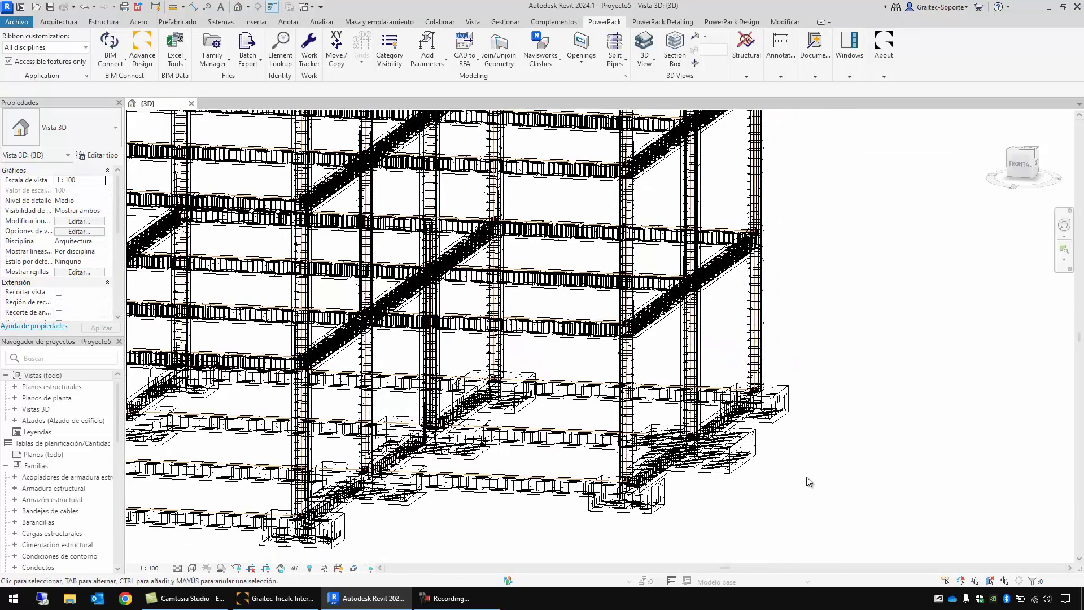
{"action": "scroll", "coordinate": [783, 466], "scroll_direction": "up", "scroll_amount": 4}
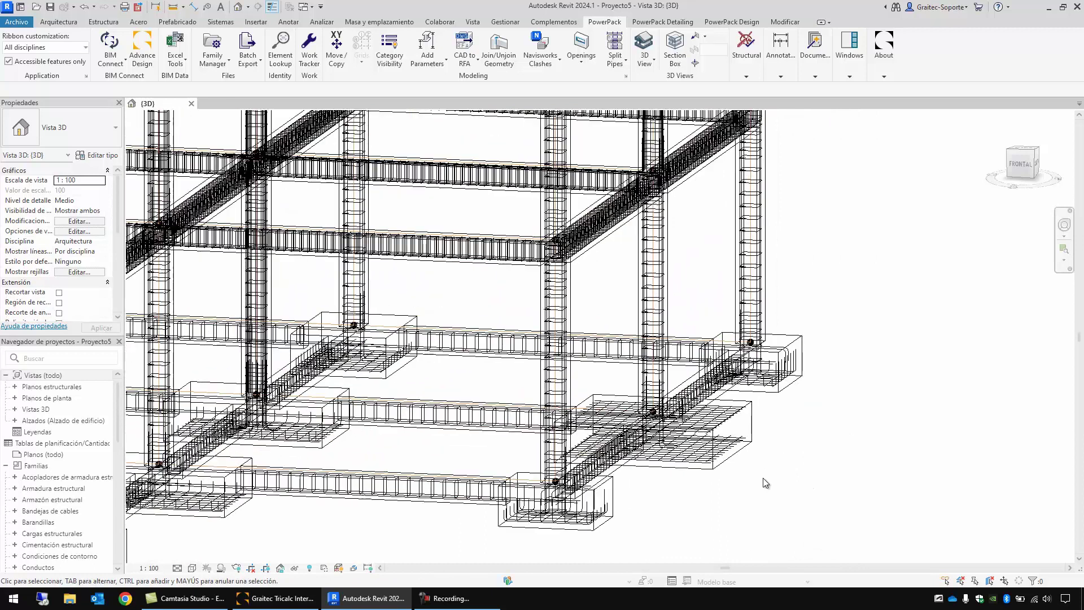
{"action": "left_click", "coordinate": [755, 438]}
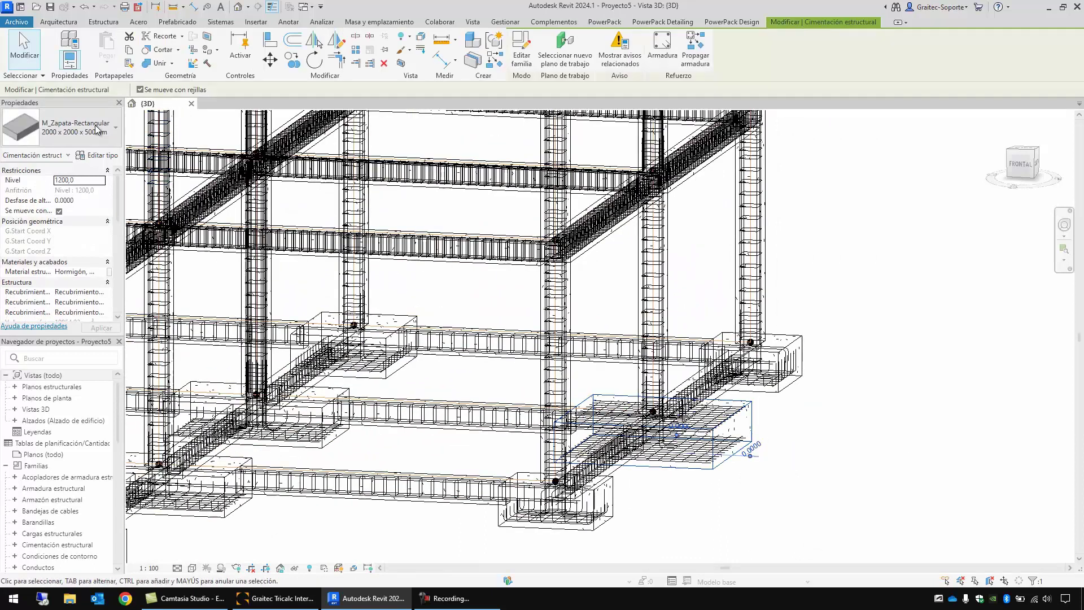
{"action": "scroll", "coordinate": [769, 444], "scroll_direction": "up", "scroll_amount": 3}
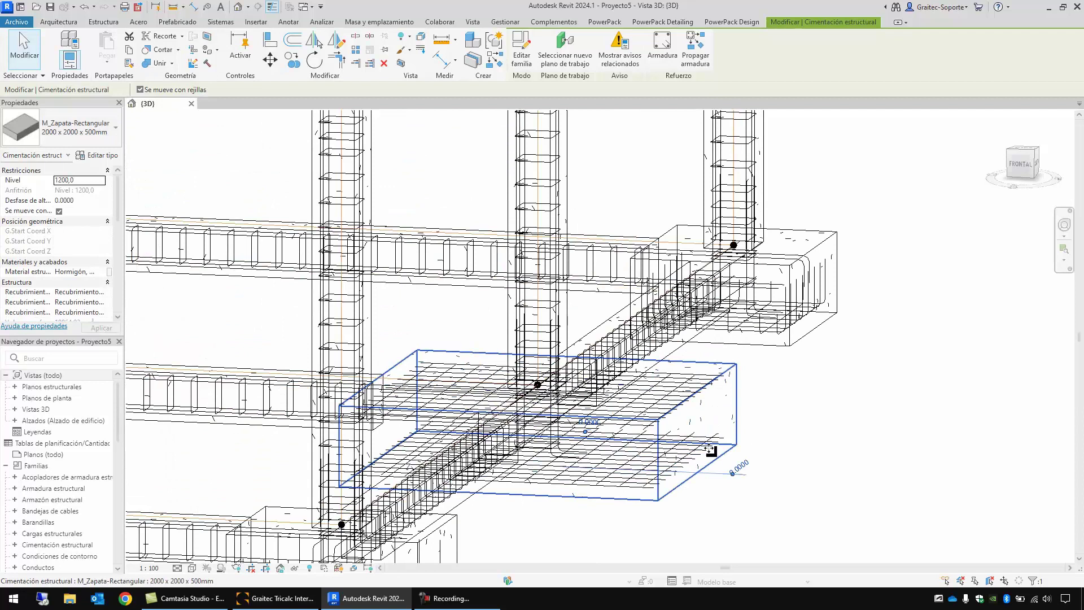
{"action": "scroll", "coordinate": [777, 406], "scroll_direction": "down", "scroll_amount": 3}
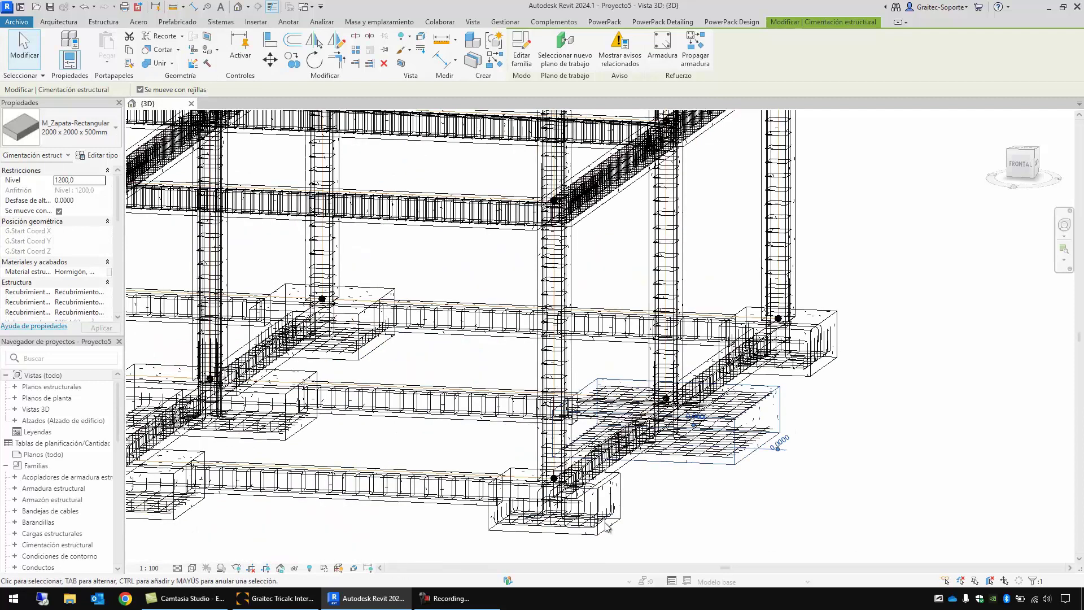
{"action": "middle_click_drag", "start_coordinate": [244, 332], "coordinate": [426, 292]}
{"action": "scroll", "coordinate": [417, 293], "scroll_direction": "up", "scroll_amount": 6}
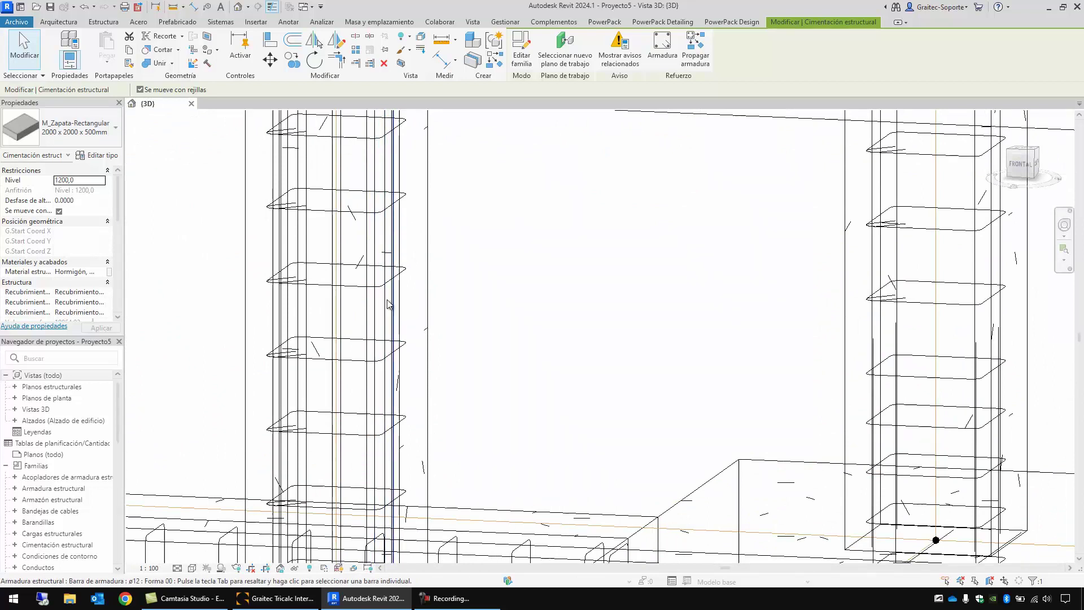
{"action": "scroll", "coordinate": [398, 297], "scroll_direction": "down", "scroll_amount": 5}
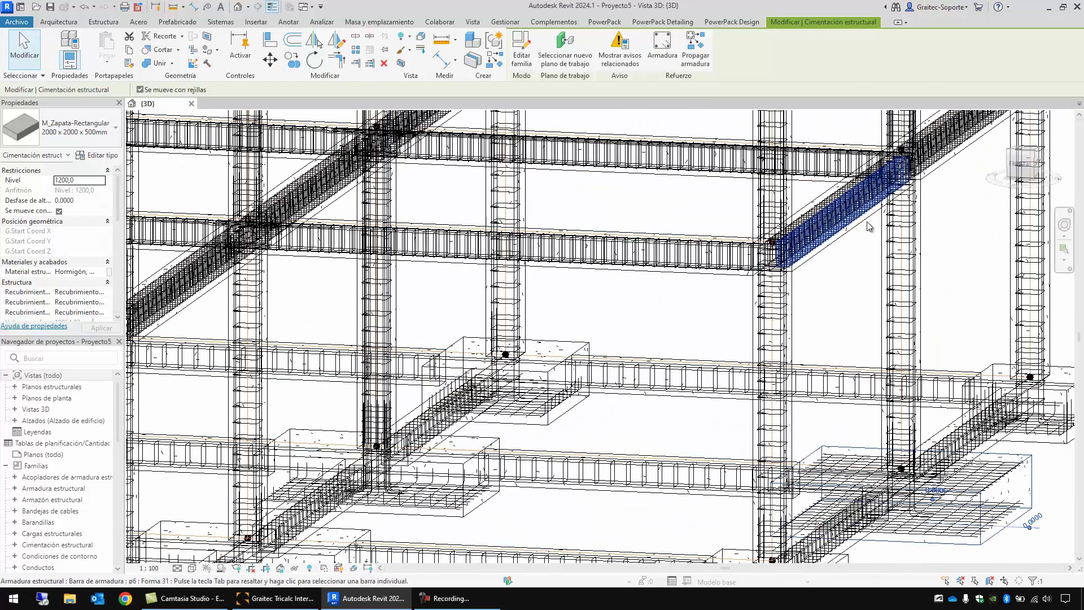
{"action": "scroll", "coordinate": [740, 288], "scroll_direction": "up", "scroll_amount": 6}
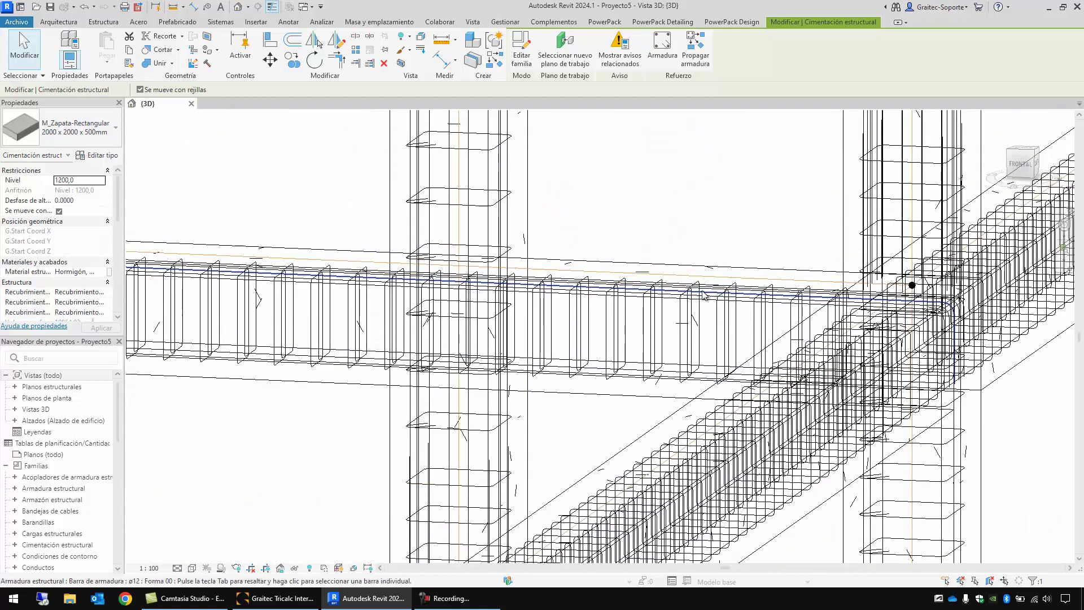
{"action": "scroll", "coordinate": [745, 294], "scroll_direction": "up", "scroll_amount": 3}
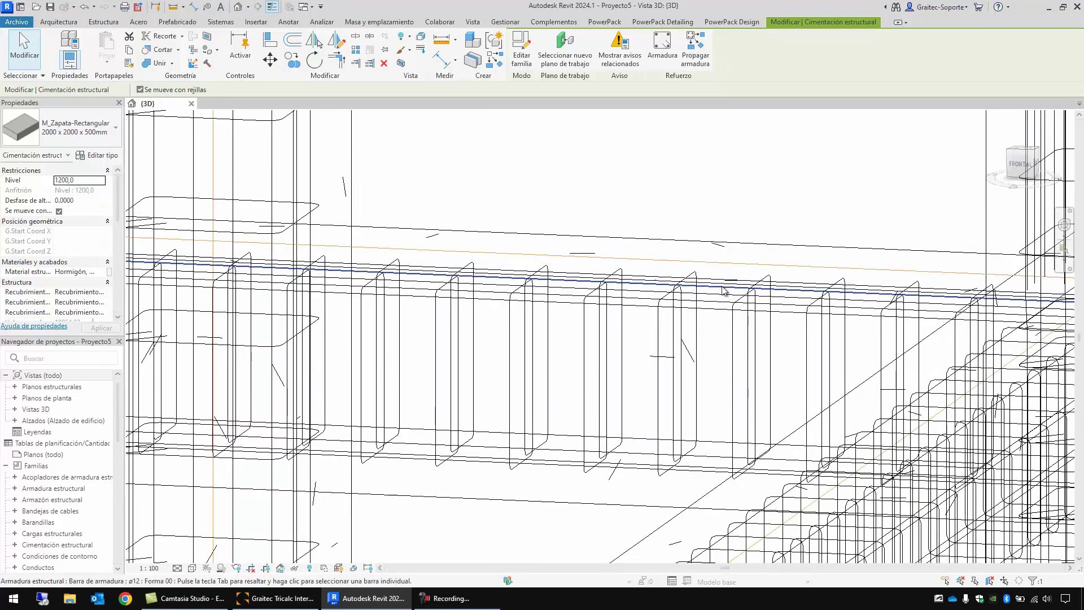